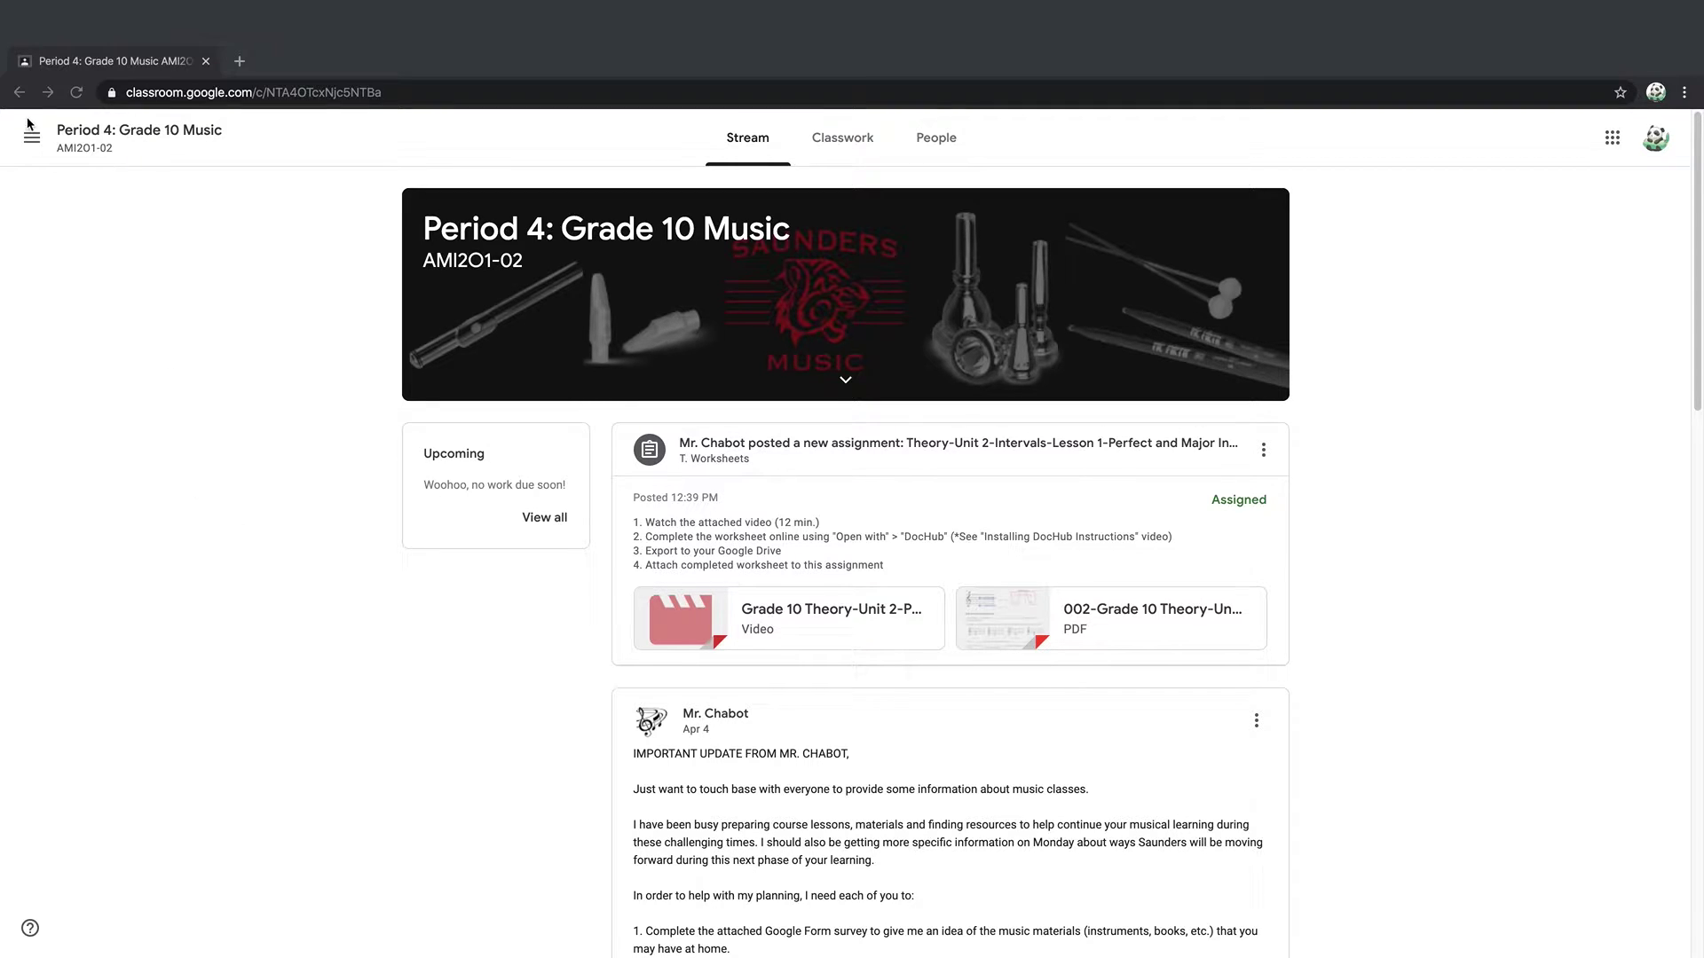
On the Classwork page, expand the Theory-Unit 2 Intervals assignment to show its attachments.
mouse_move(105, 15)
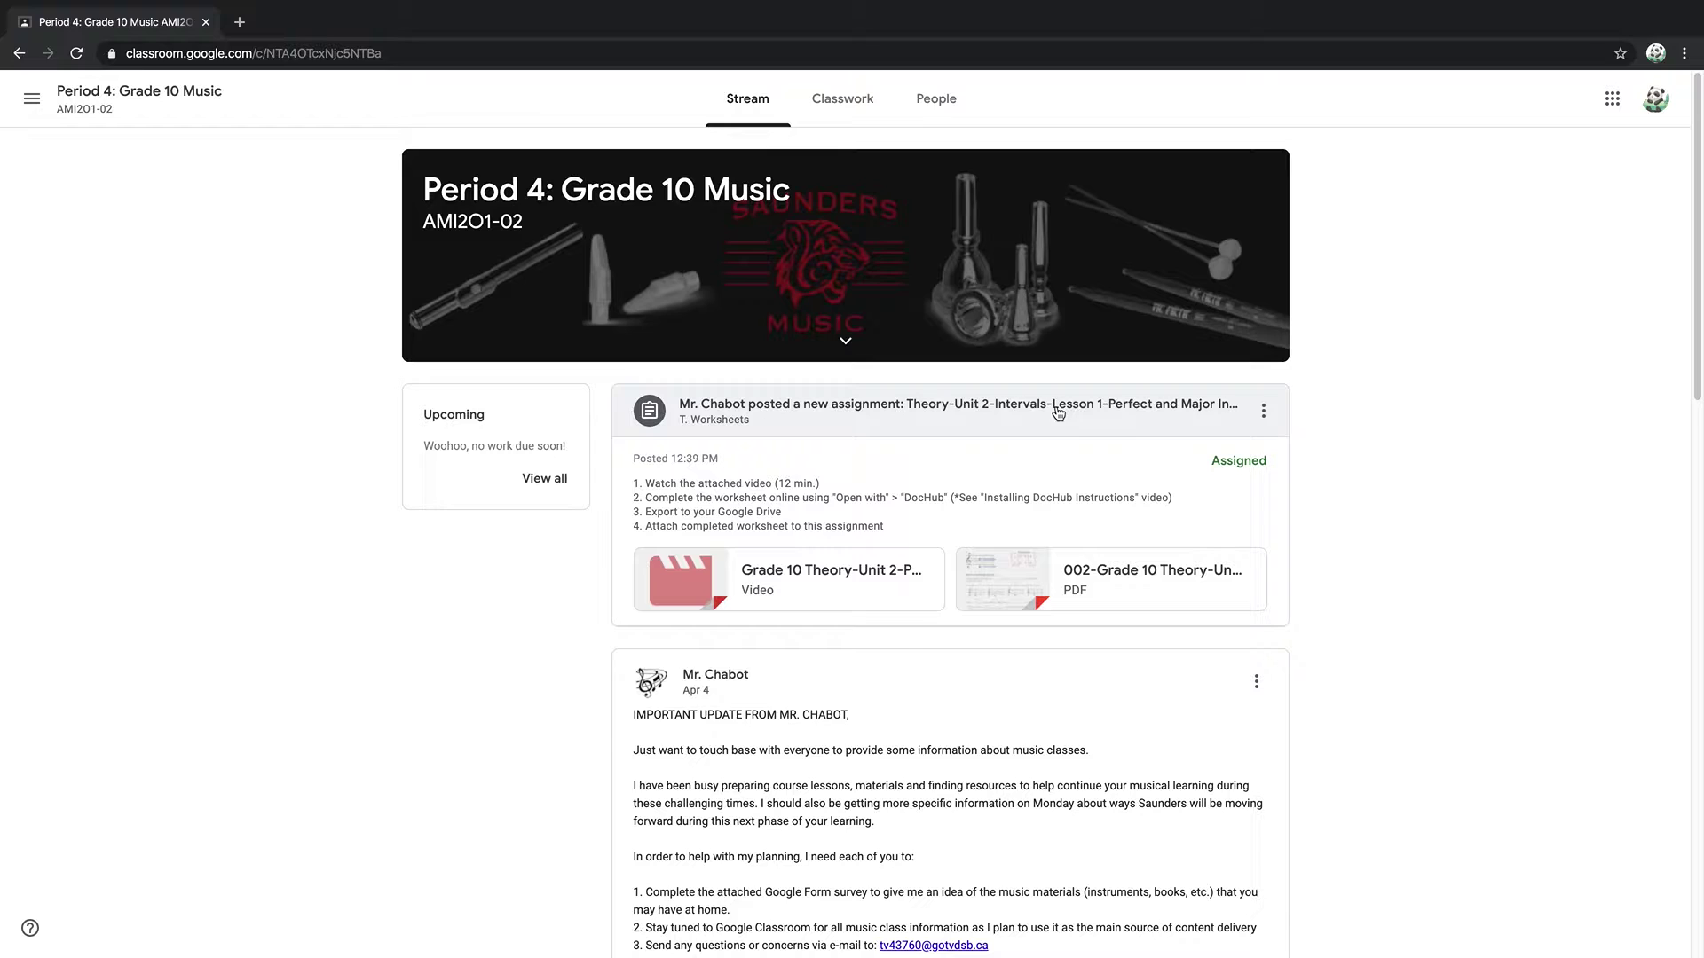
left_click(834, 110)
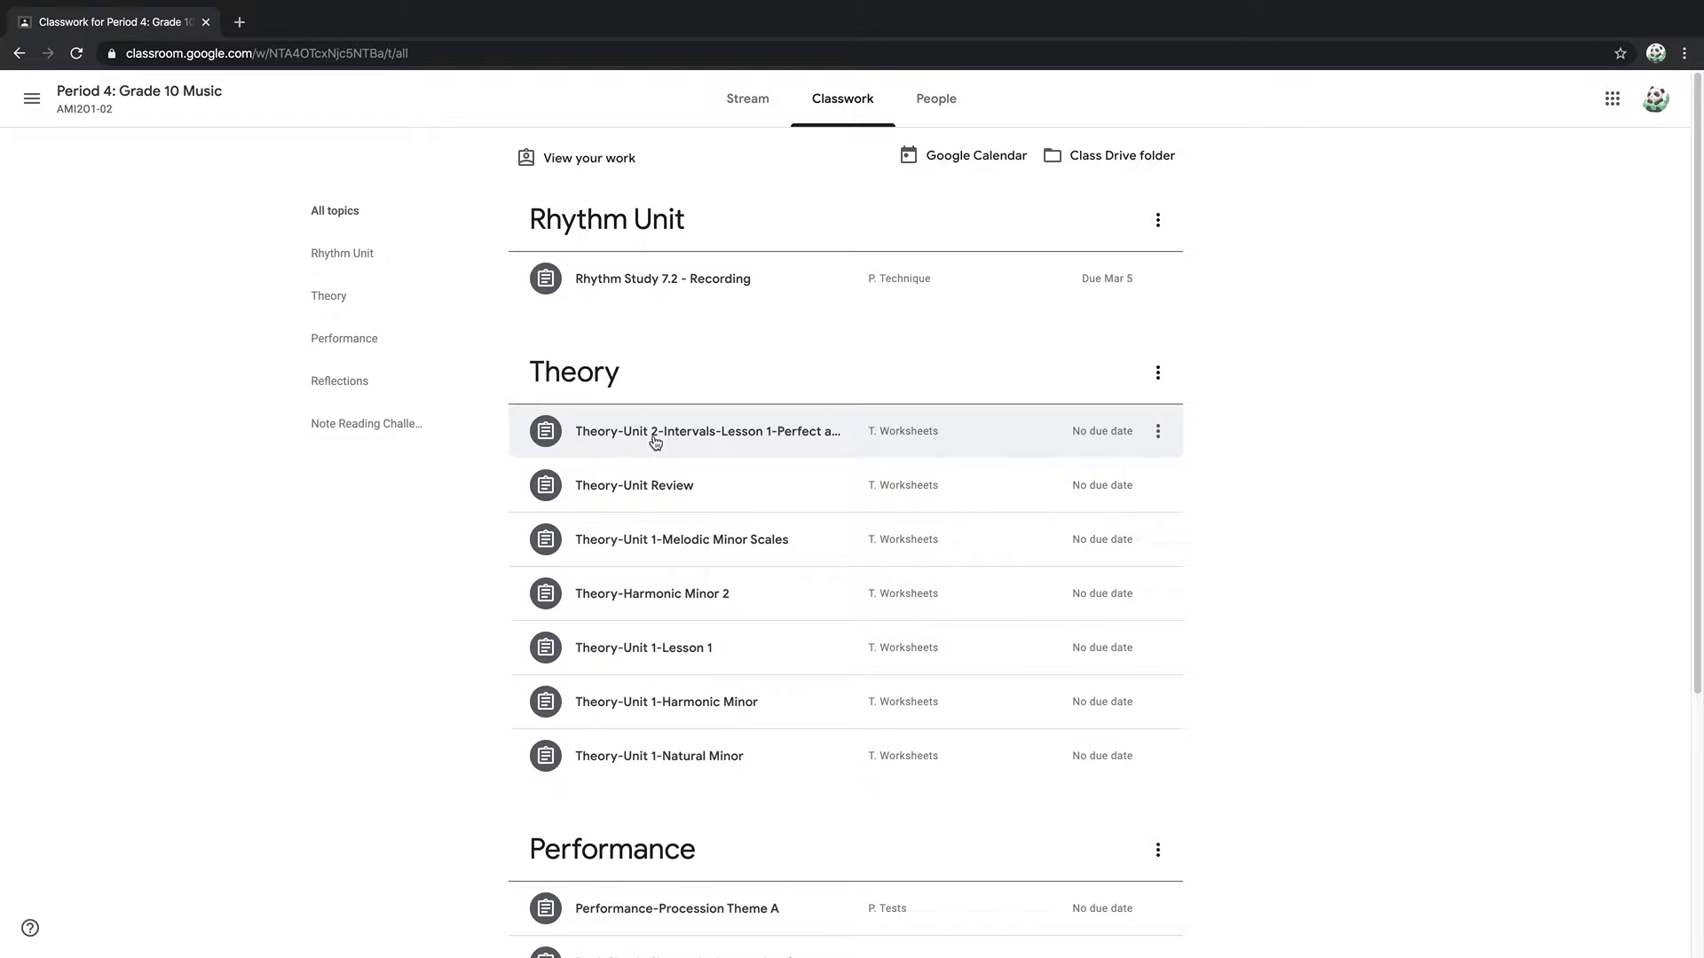
left_click(693, 444)
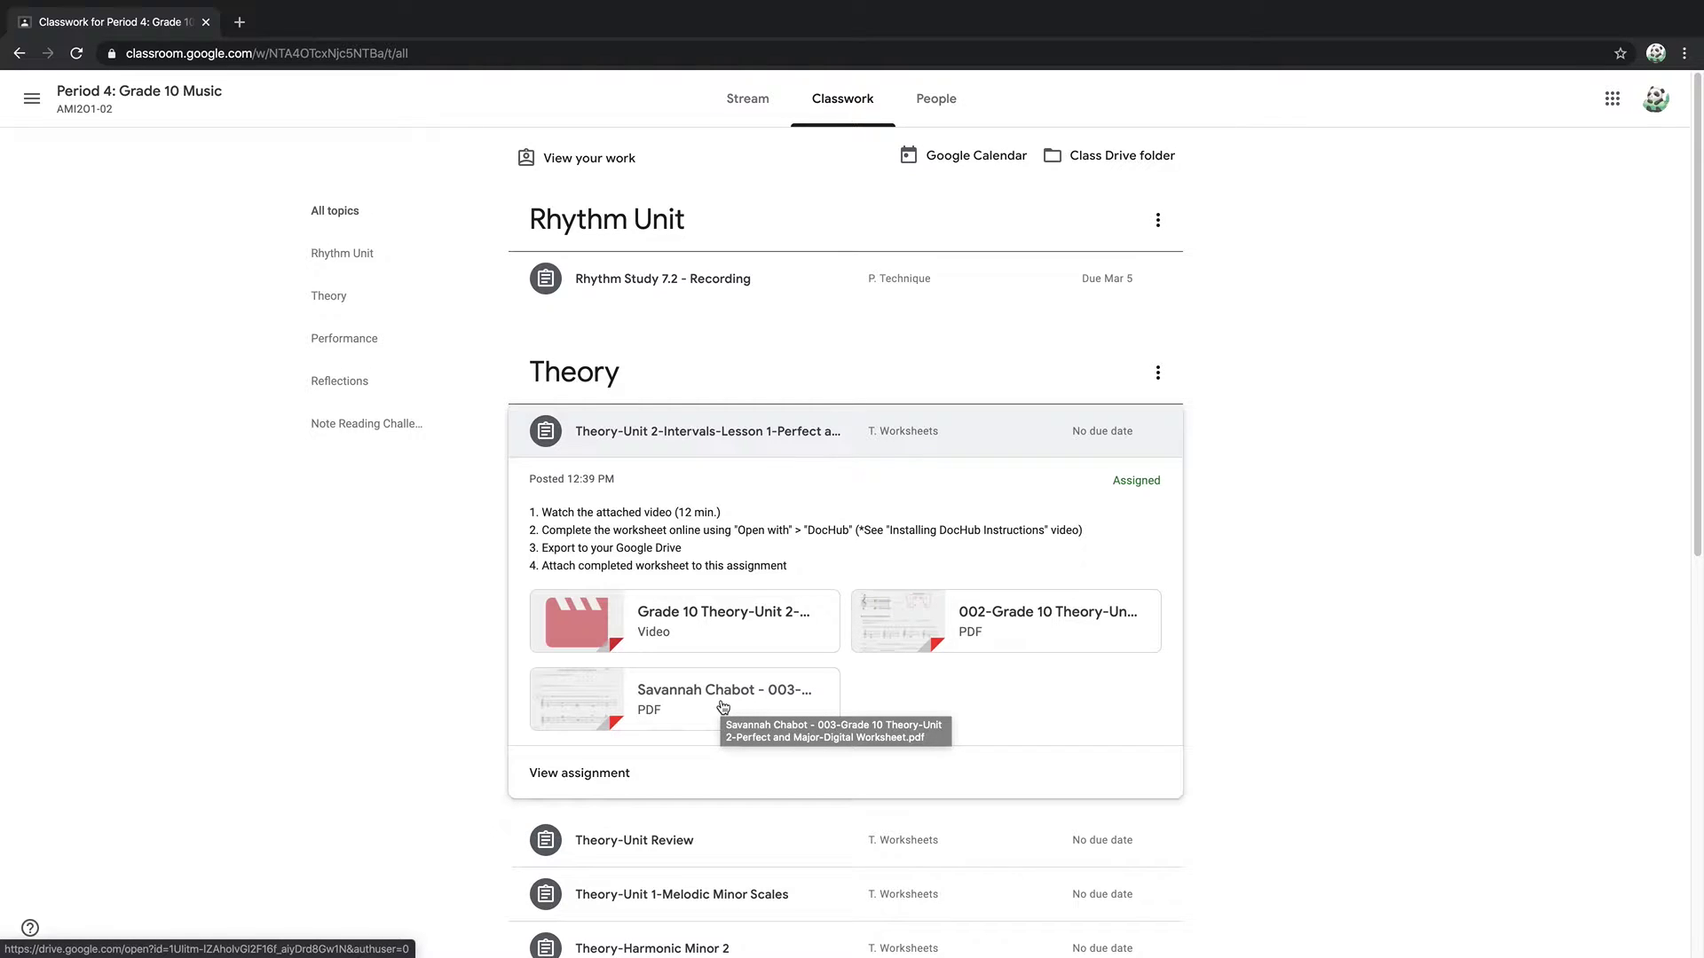
Open the student's Perfect and Major intervals worksheet PDF and show its More actions menu.
left_click(723, 707)
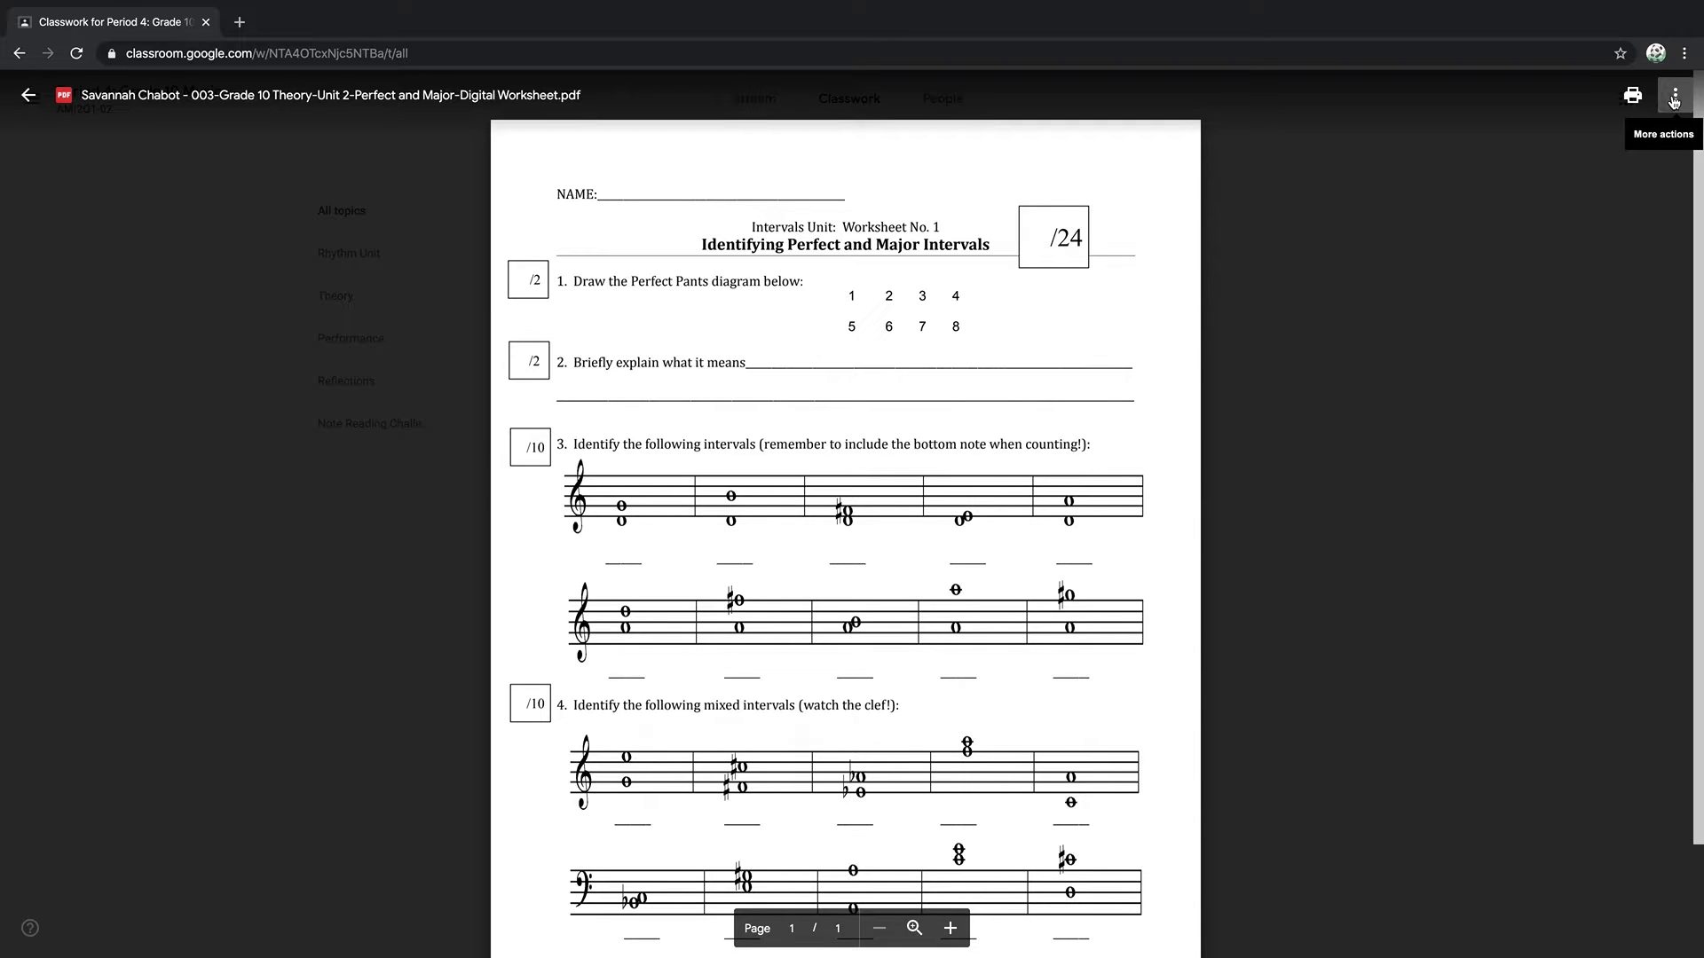
left_click(1674, 103)
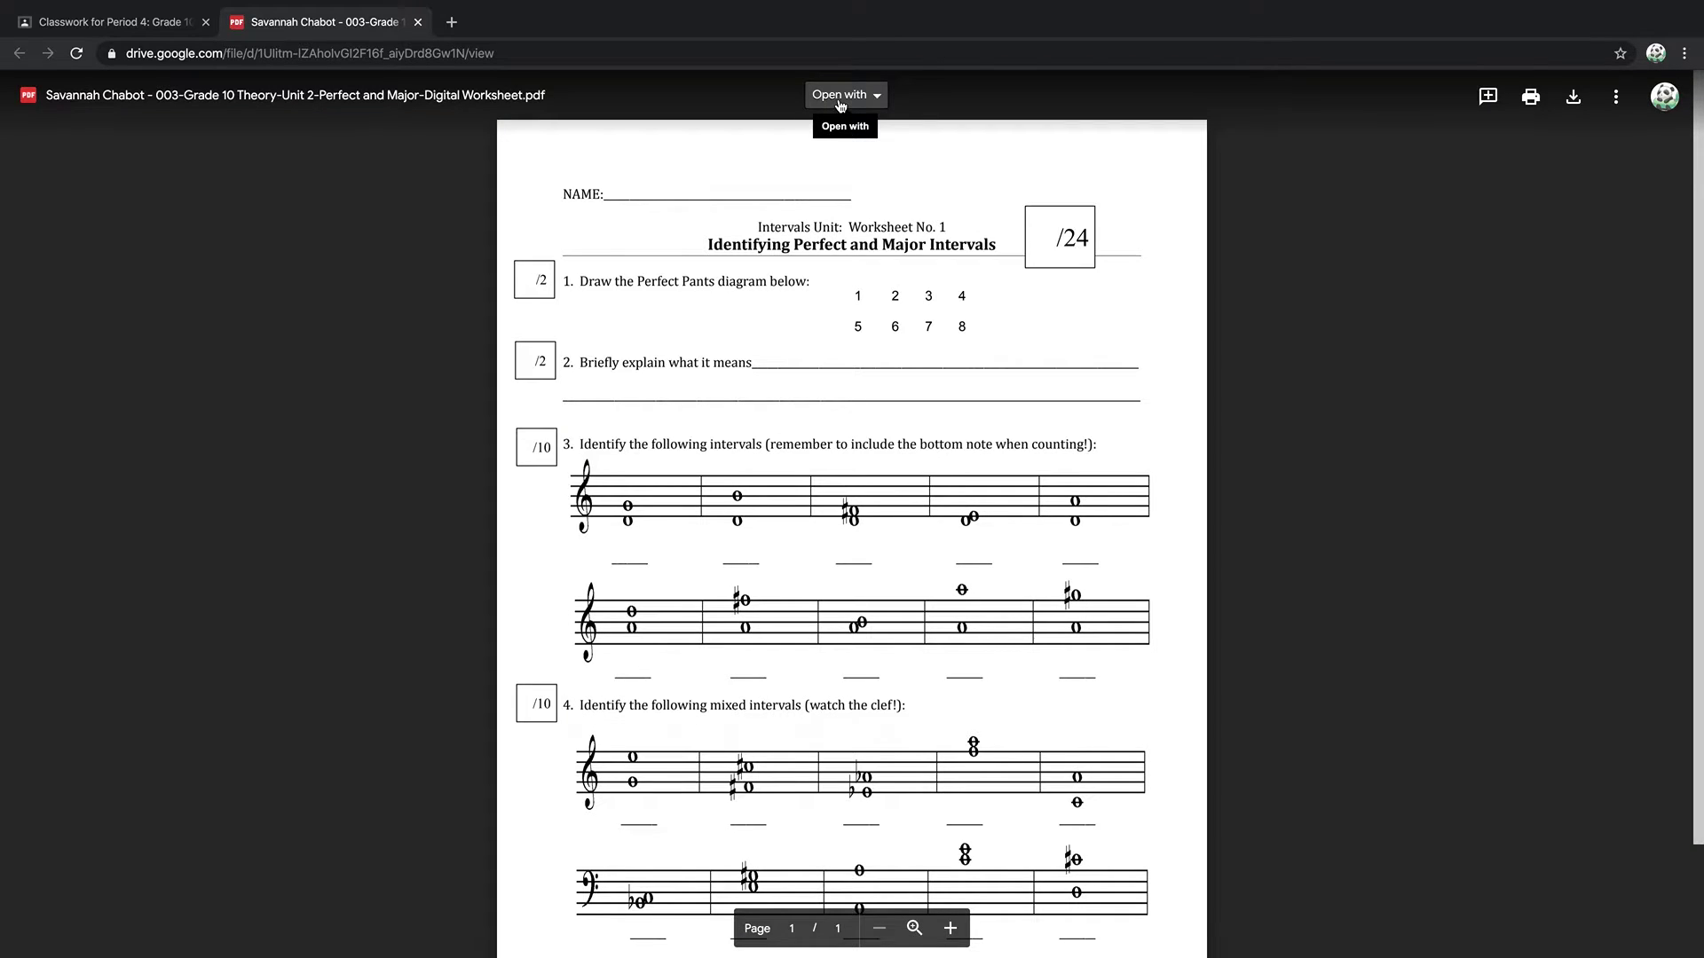
Search Drive's Connect more apps for DocHub, confirm it is connected, and close the dialog.
left_click(858, 104)
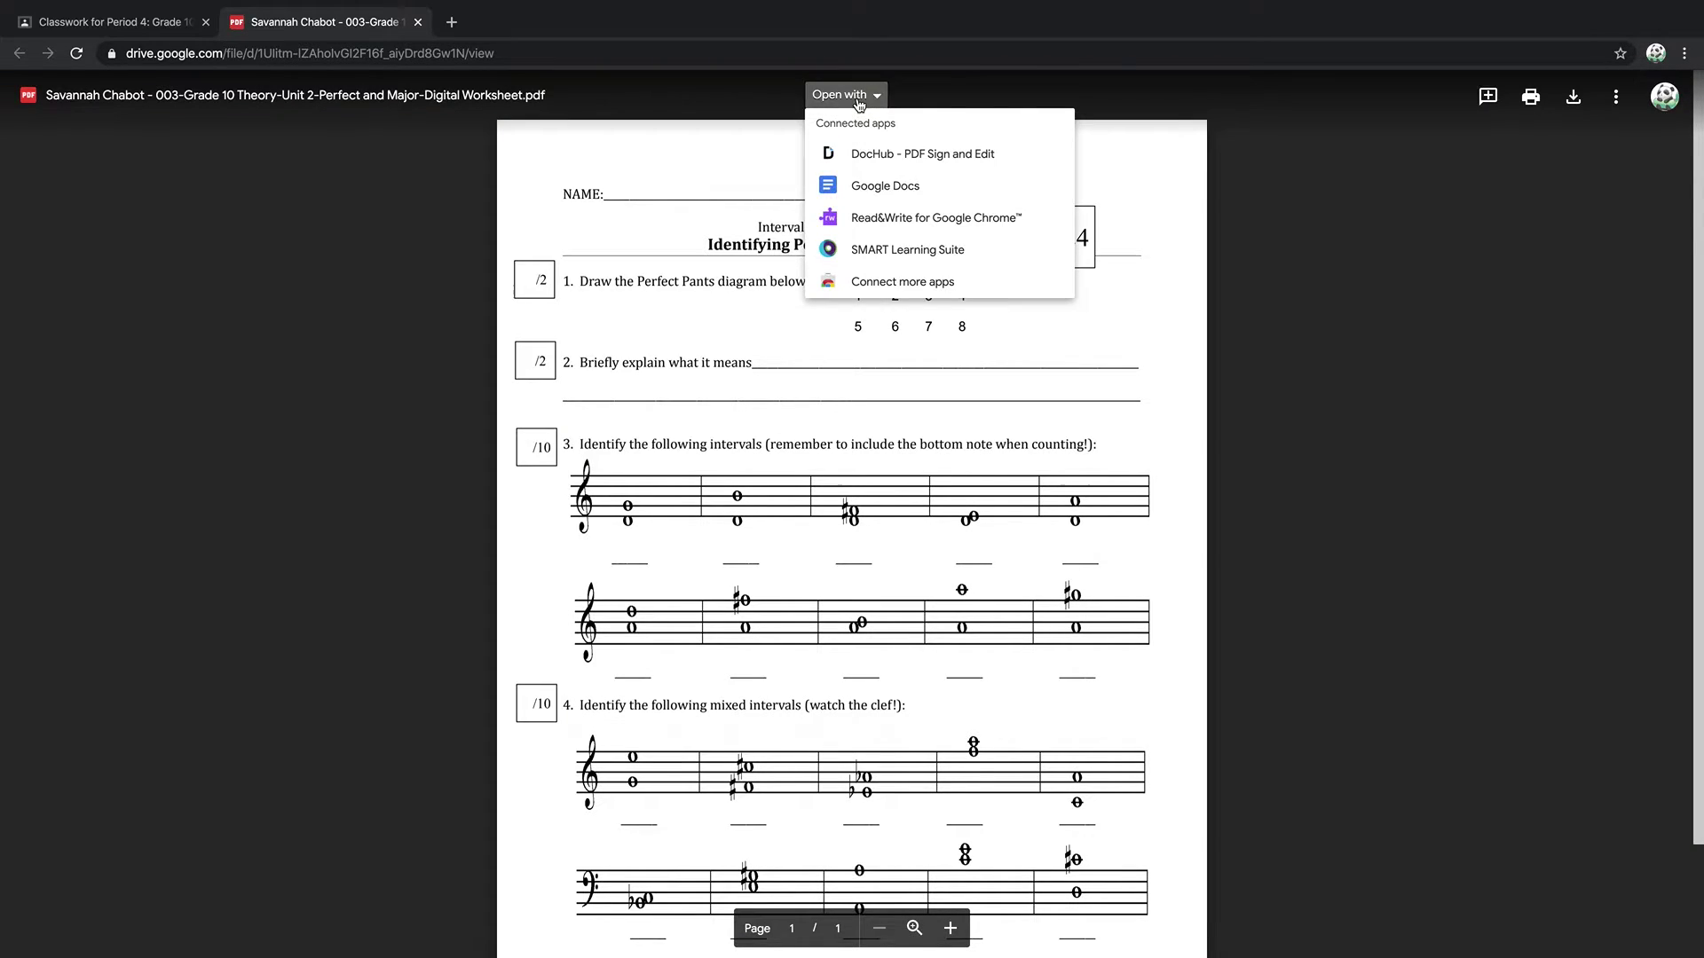
left_click(899, 284)
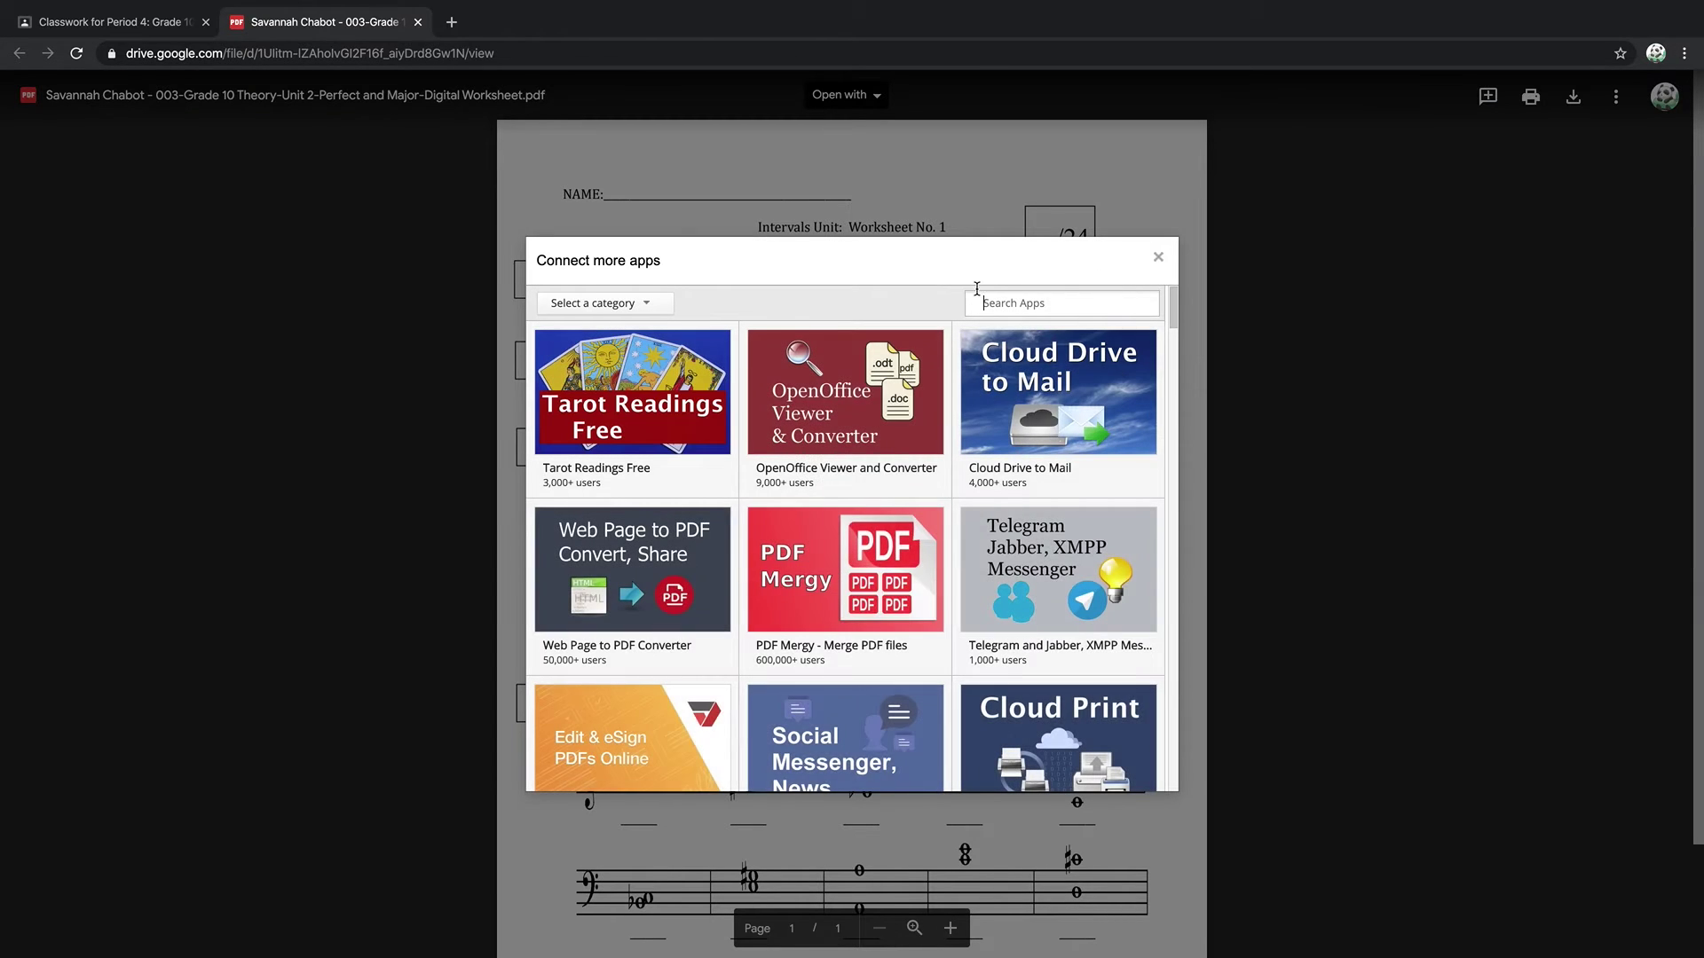
type("DocHub")
key("Return")
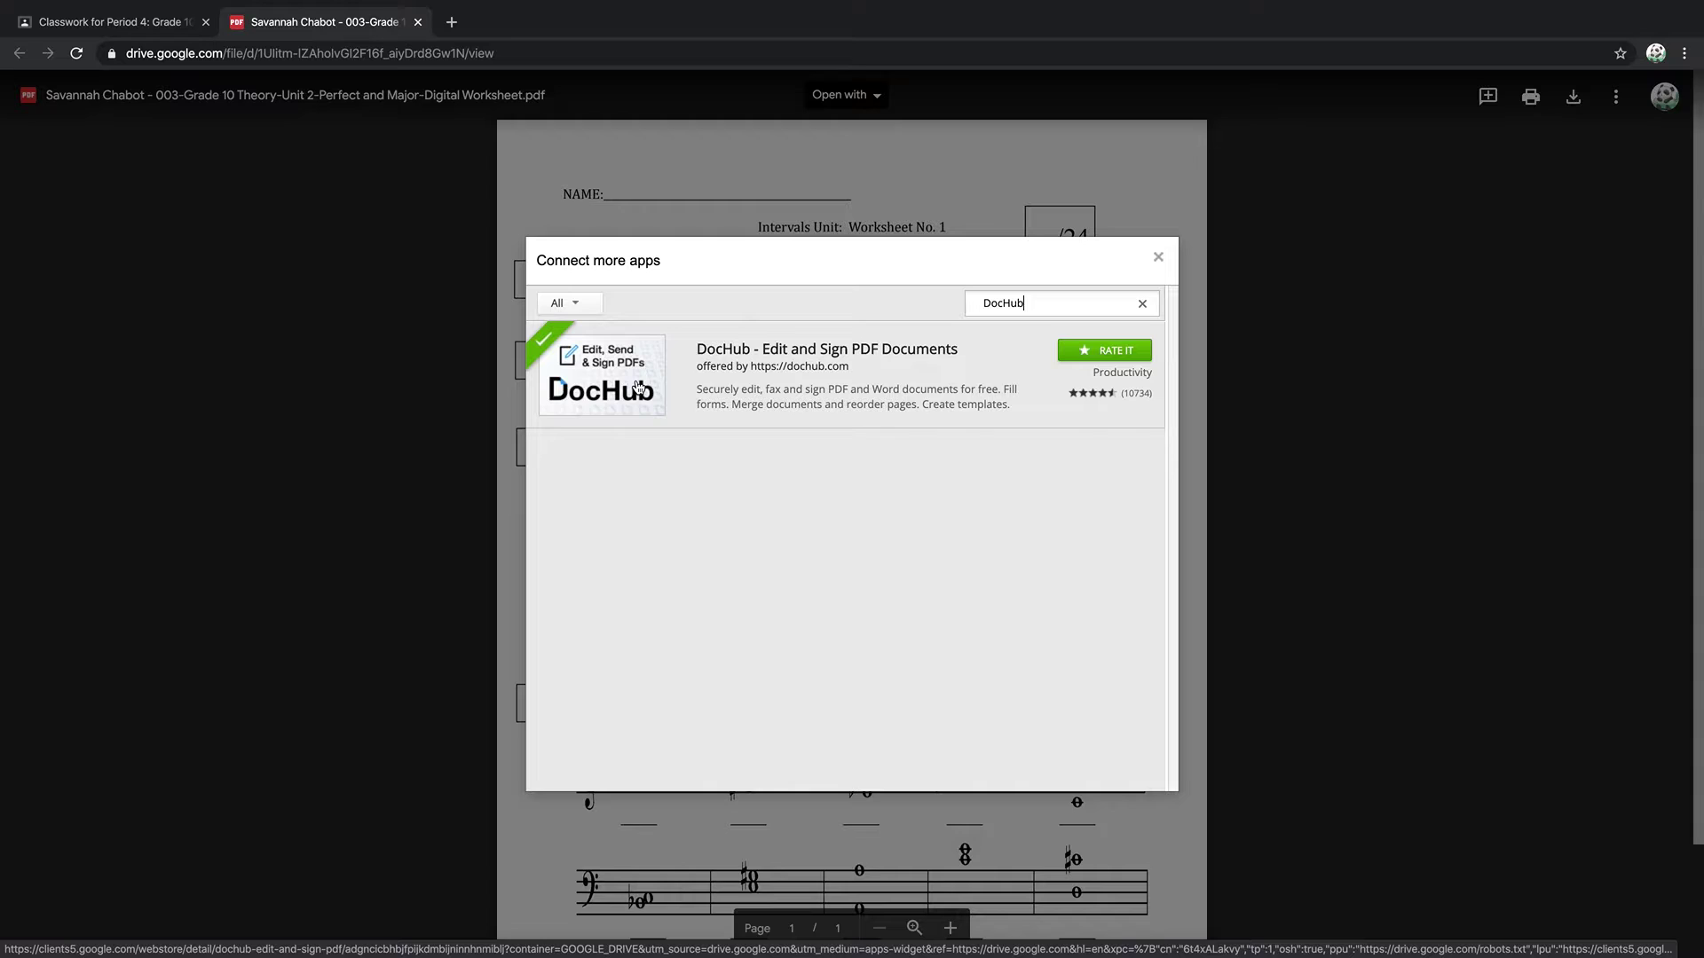
left_click(725, 390)
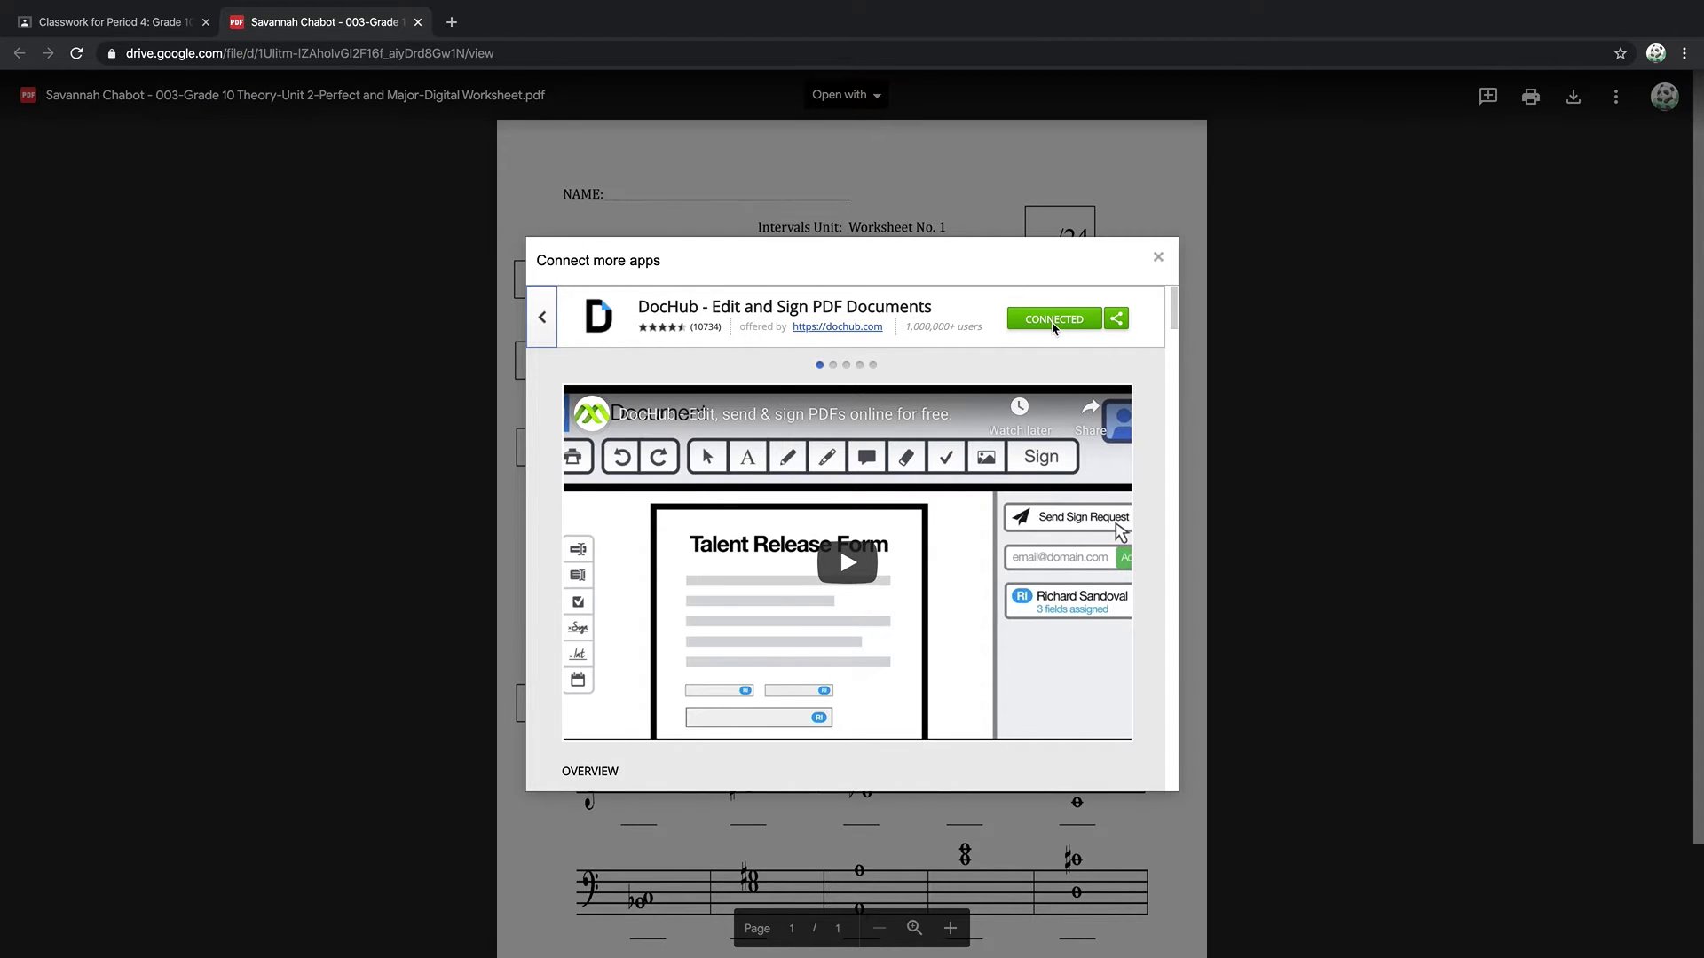
left_click(1158, 256)
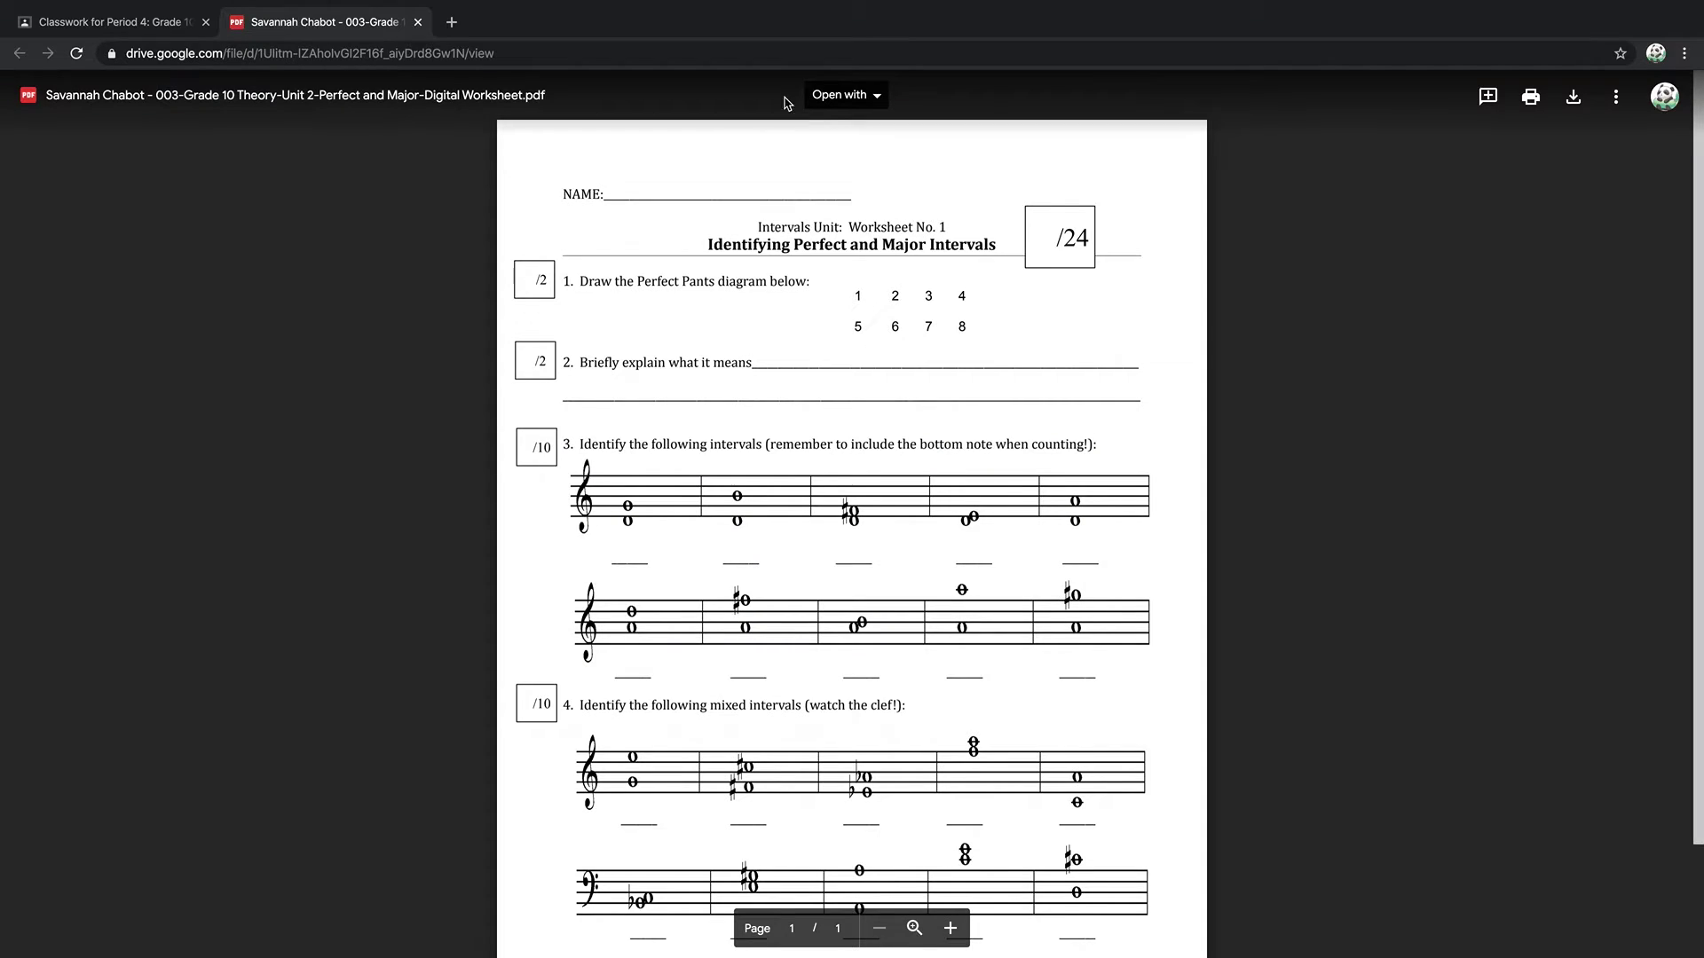
Open the worksheet with DocHub and try signing in with the student's Google account.
left_click(842, 95)
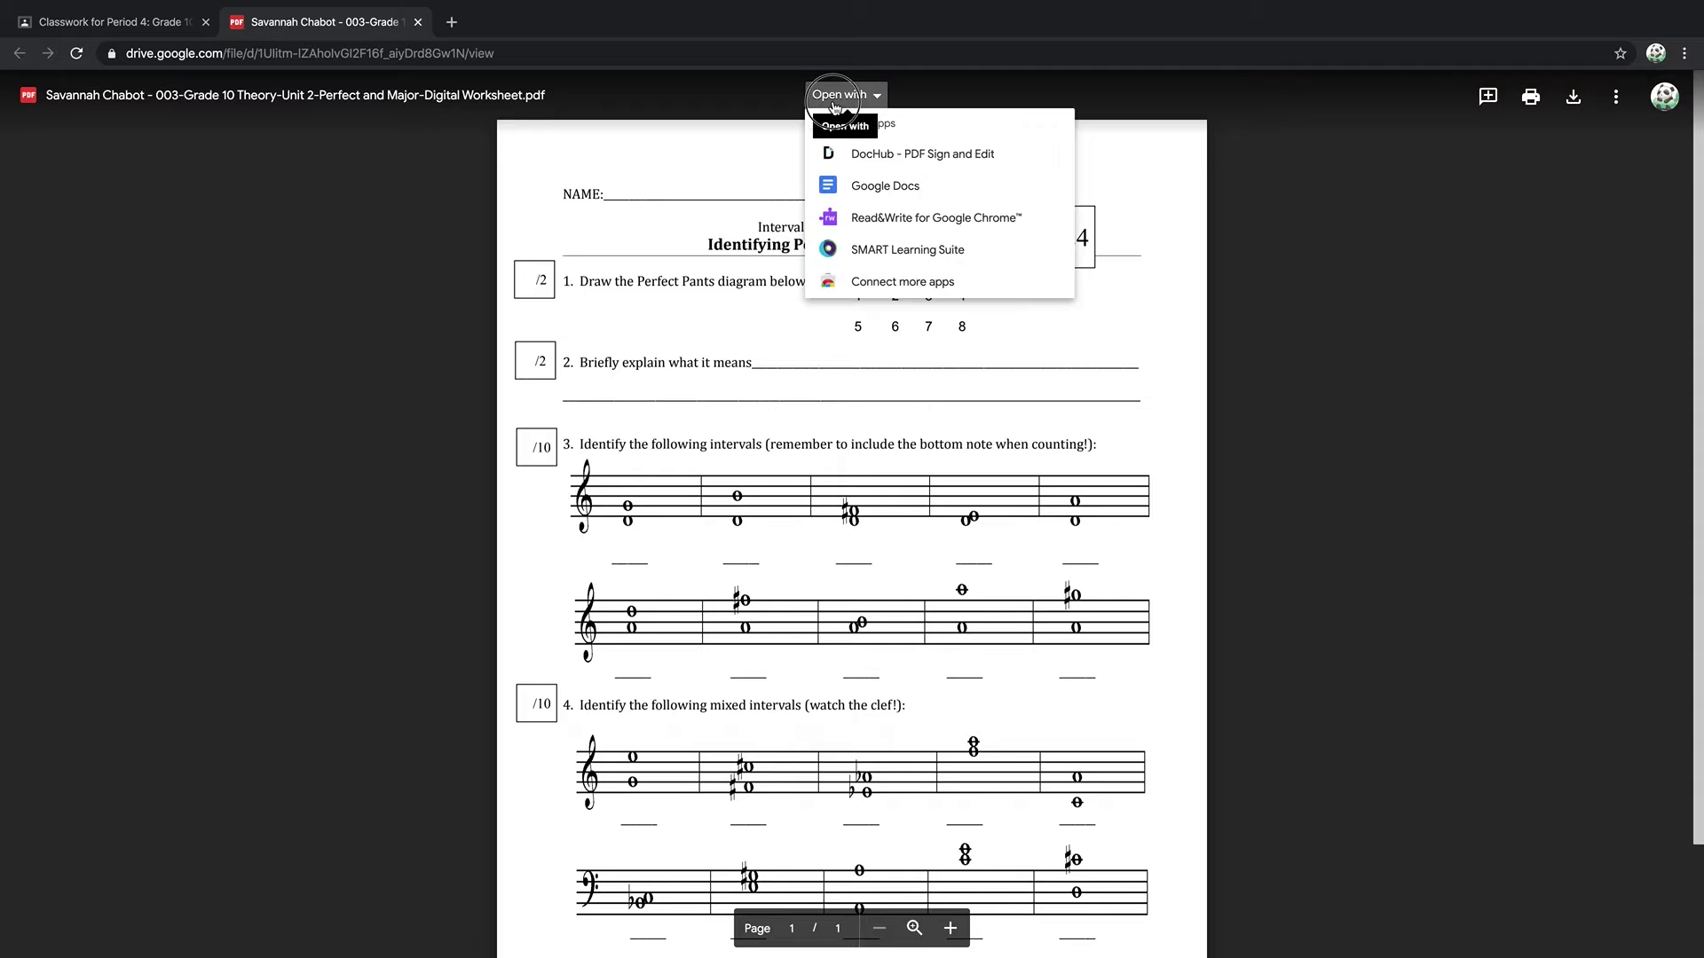
left_click(848, 156)
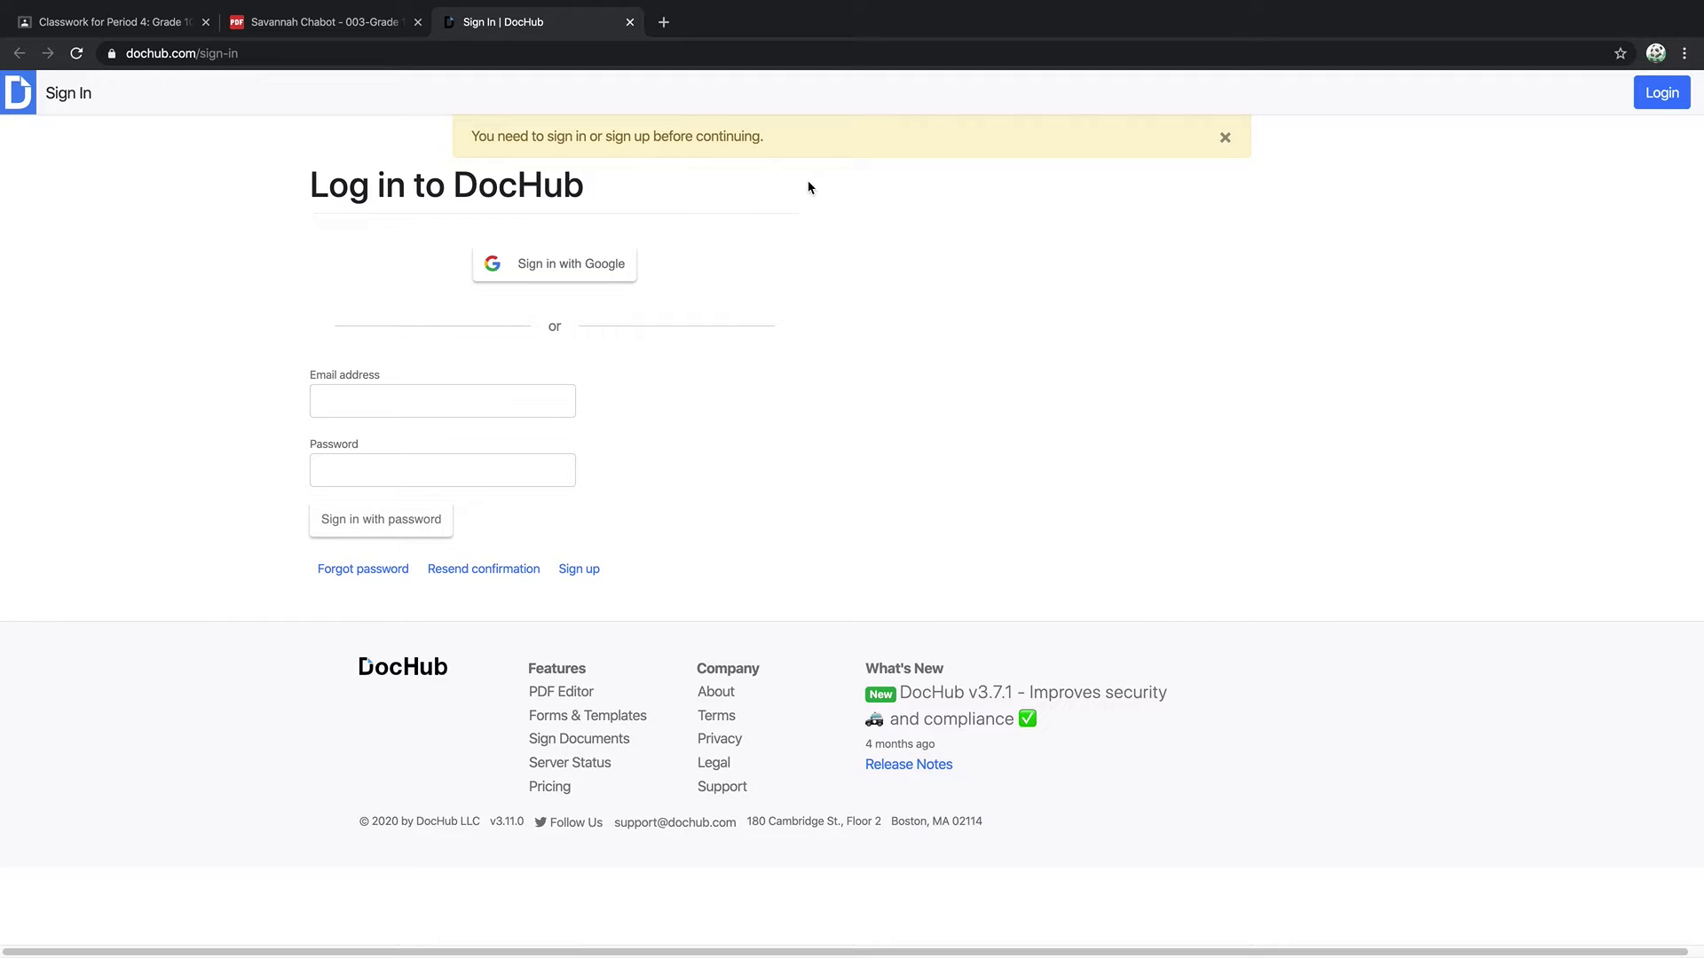
left_click(553, 270)
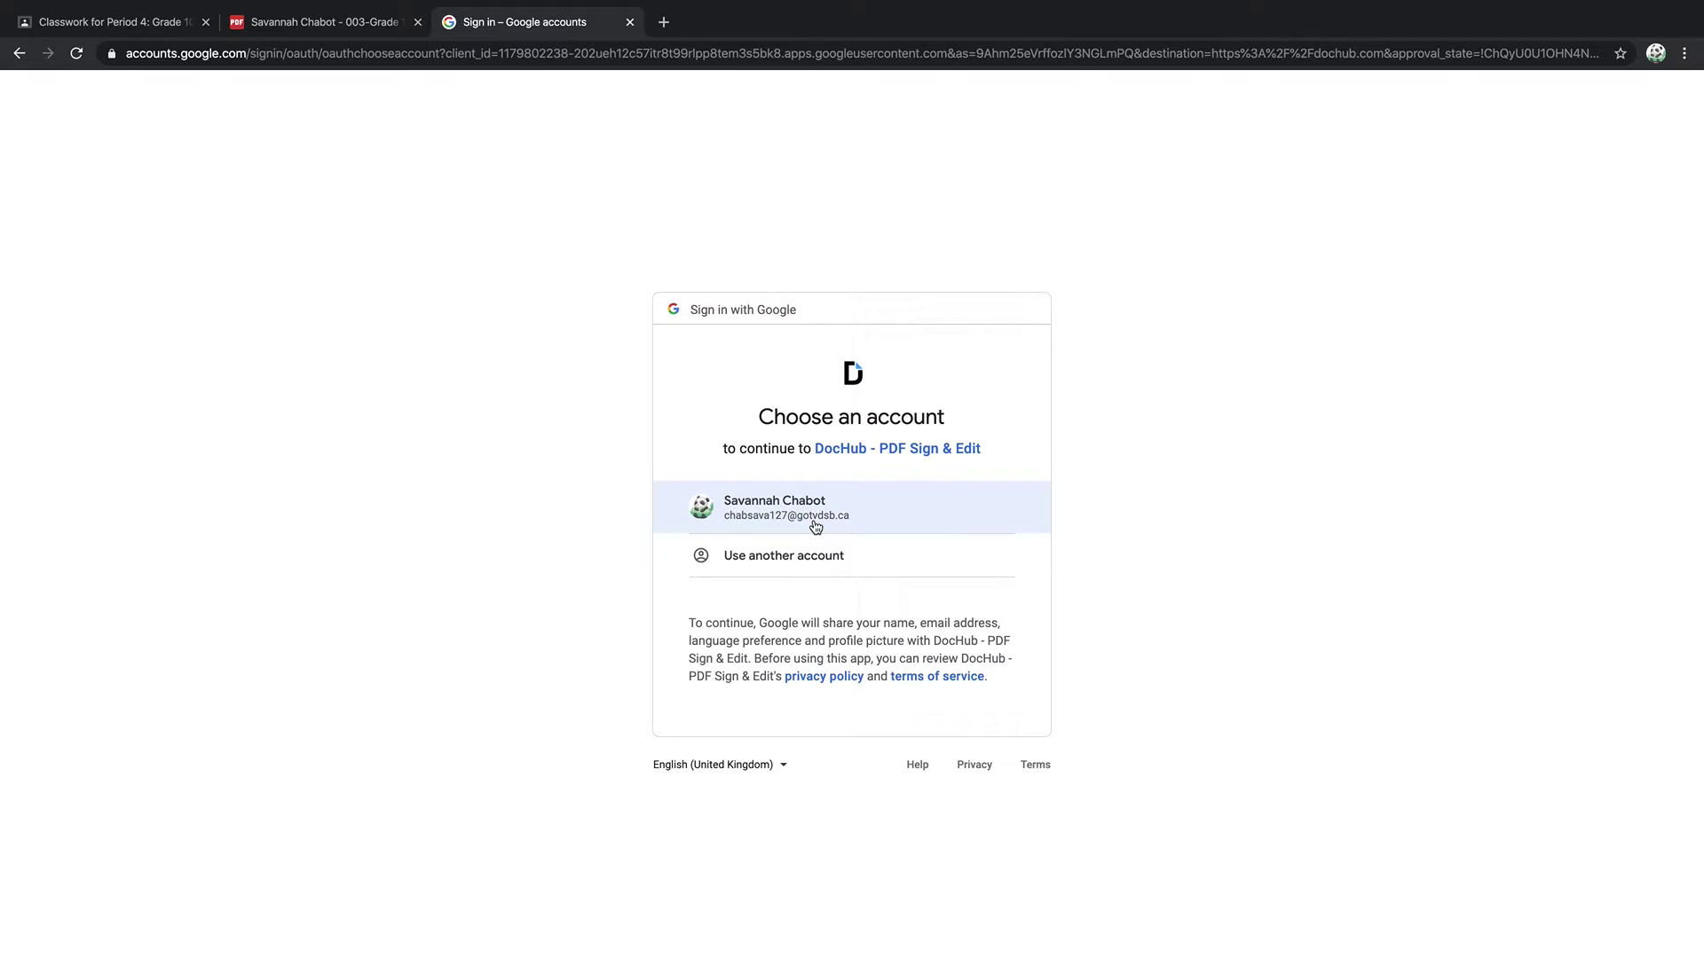
left_click(815, 505)
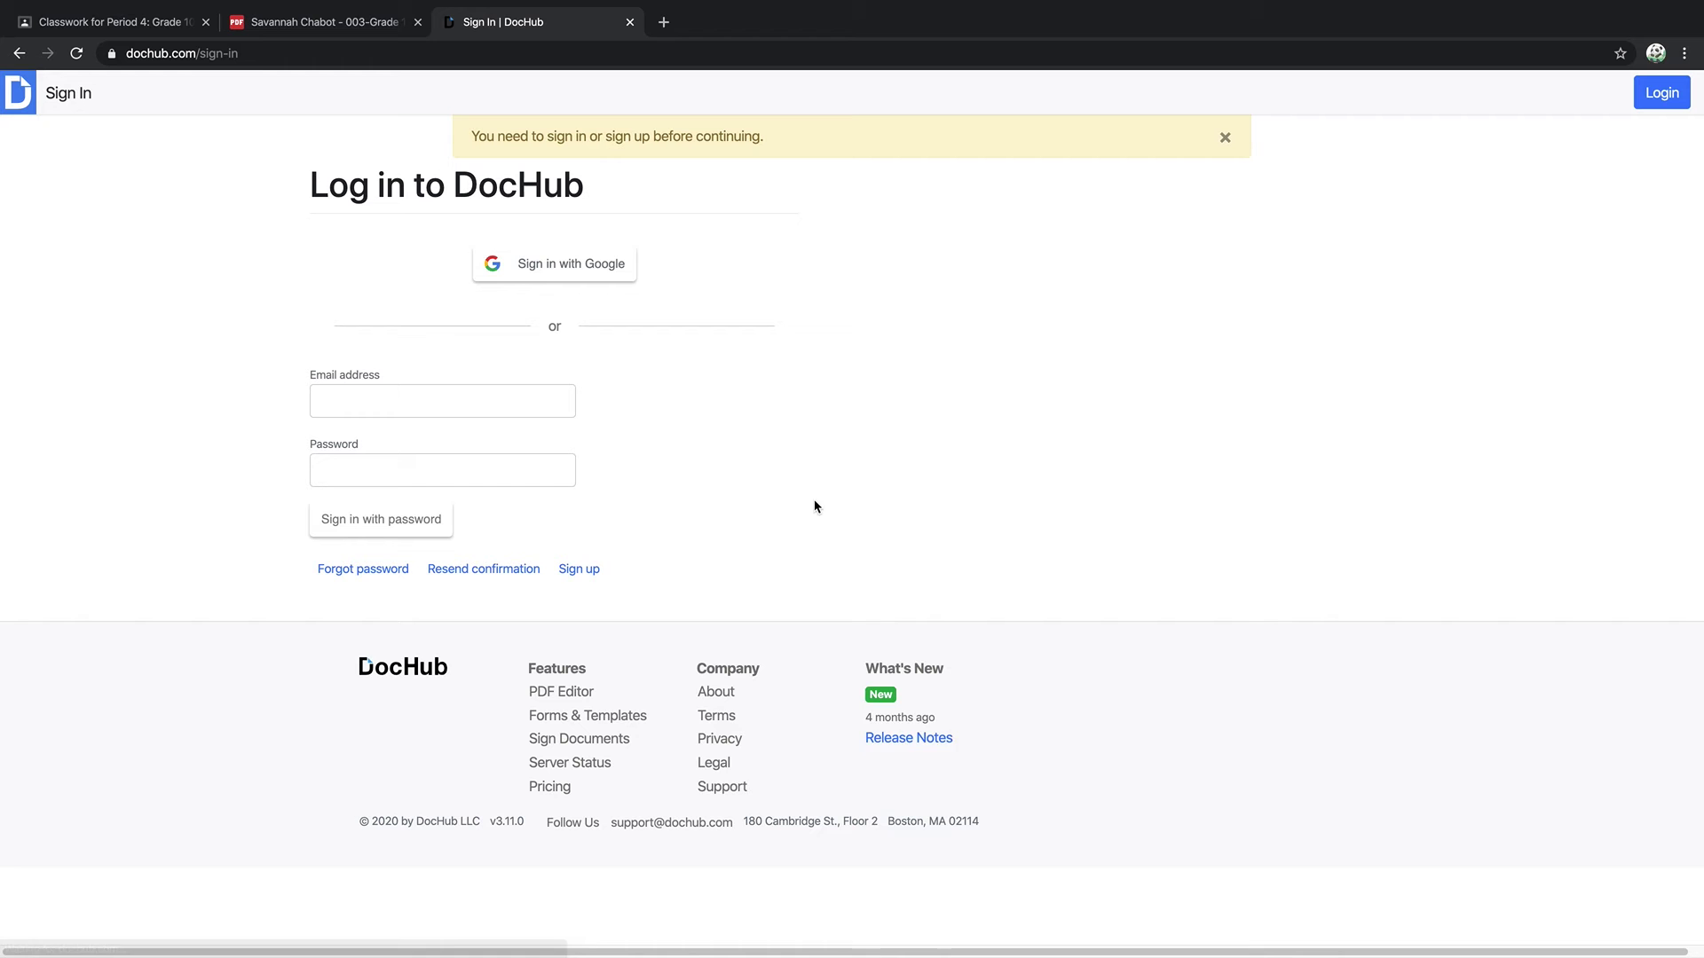
Retry DocHub's Login > Sign in with Google using the student's account to open the worksheet.
left_click(605, 268)
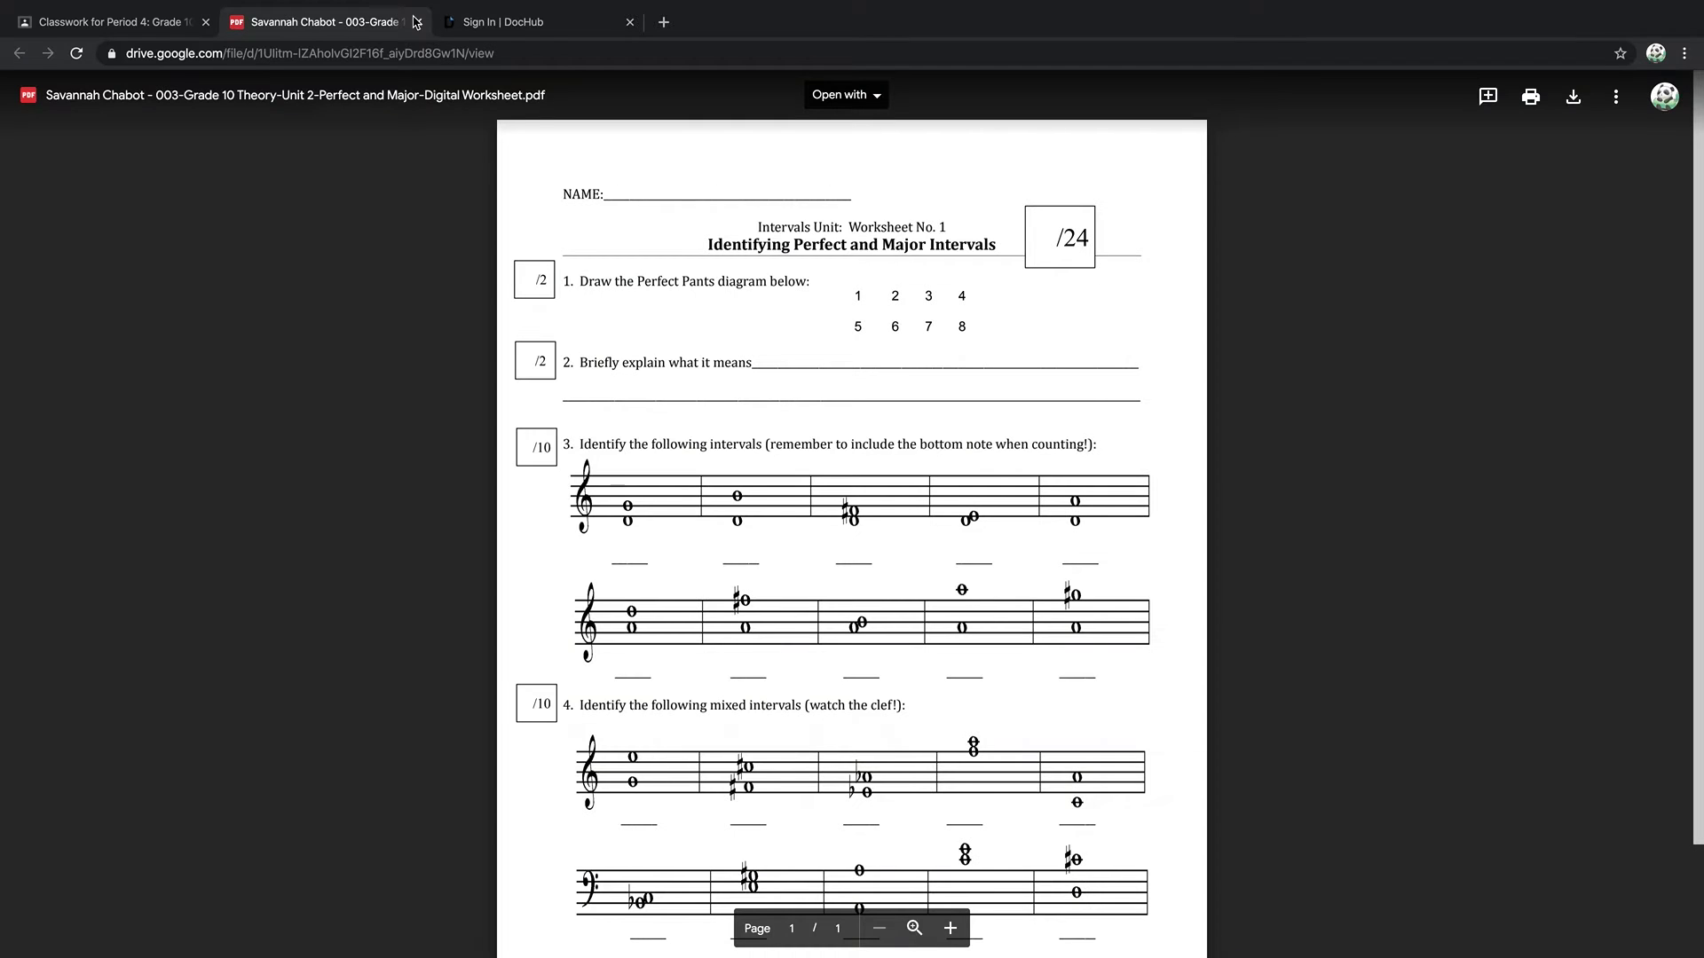
left_click(524, 22)
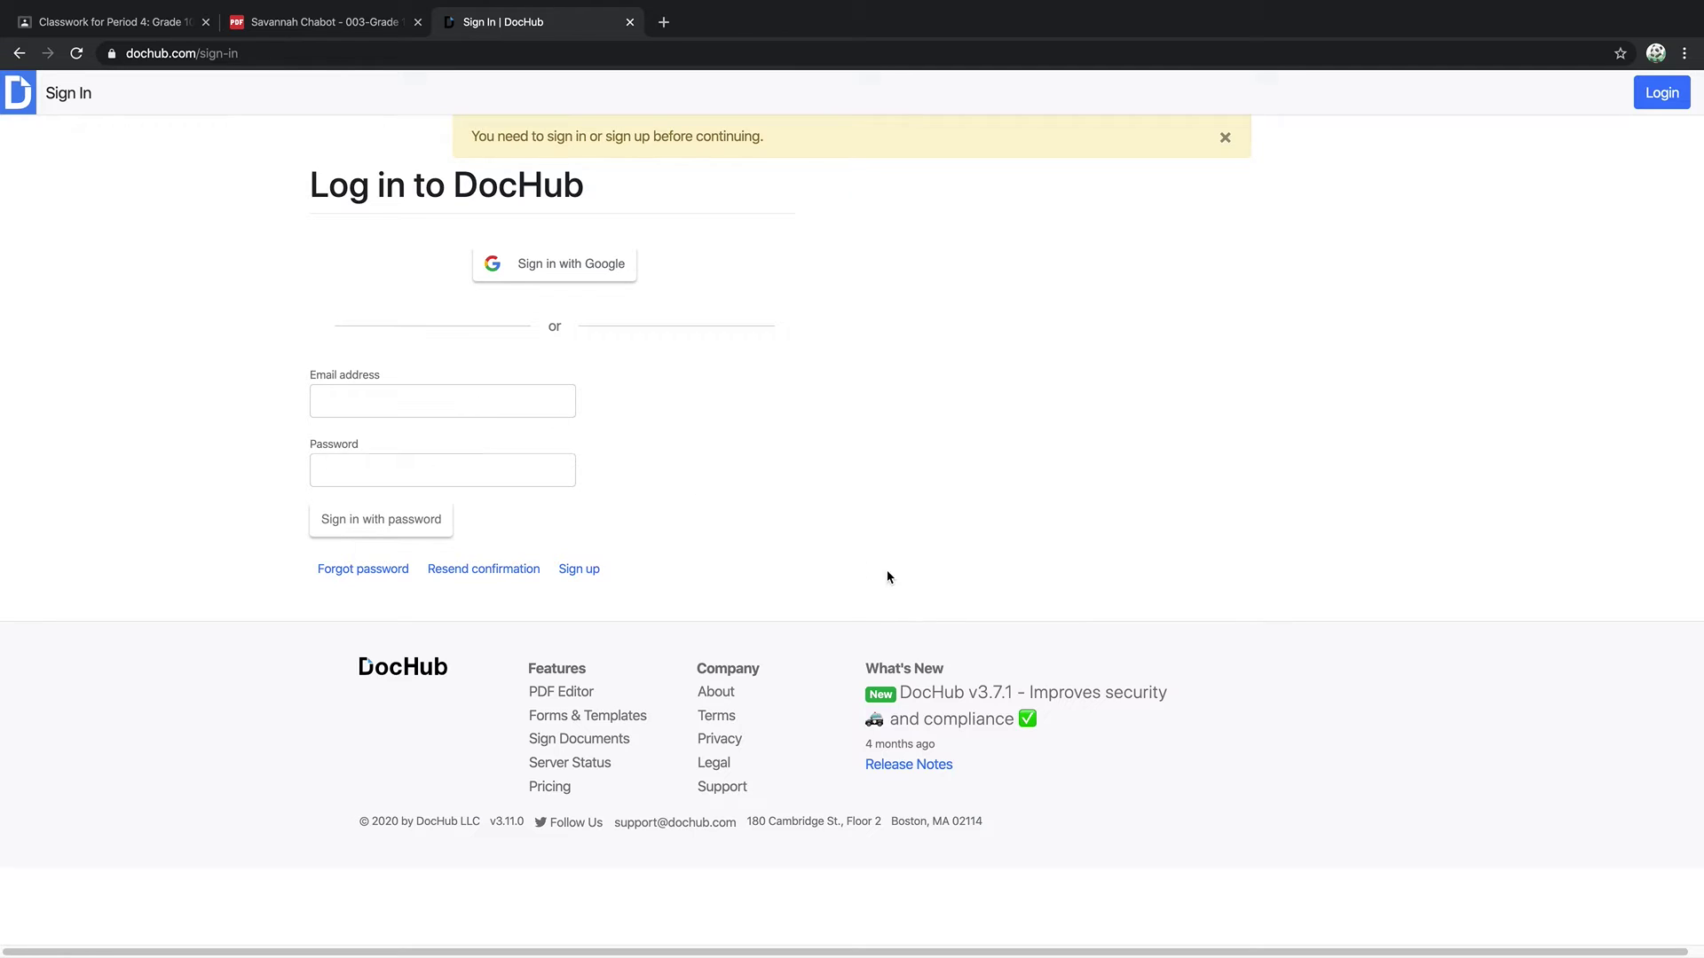
left_click(1661, 93)
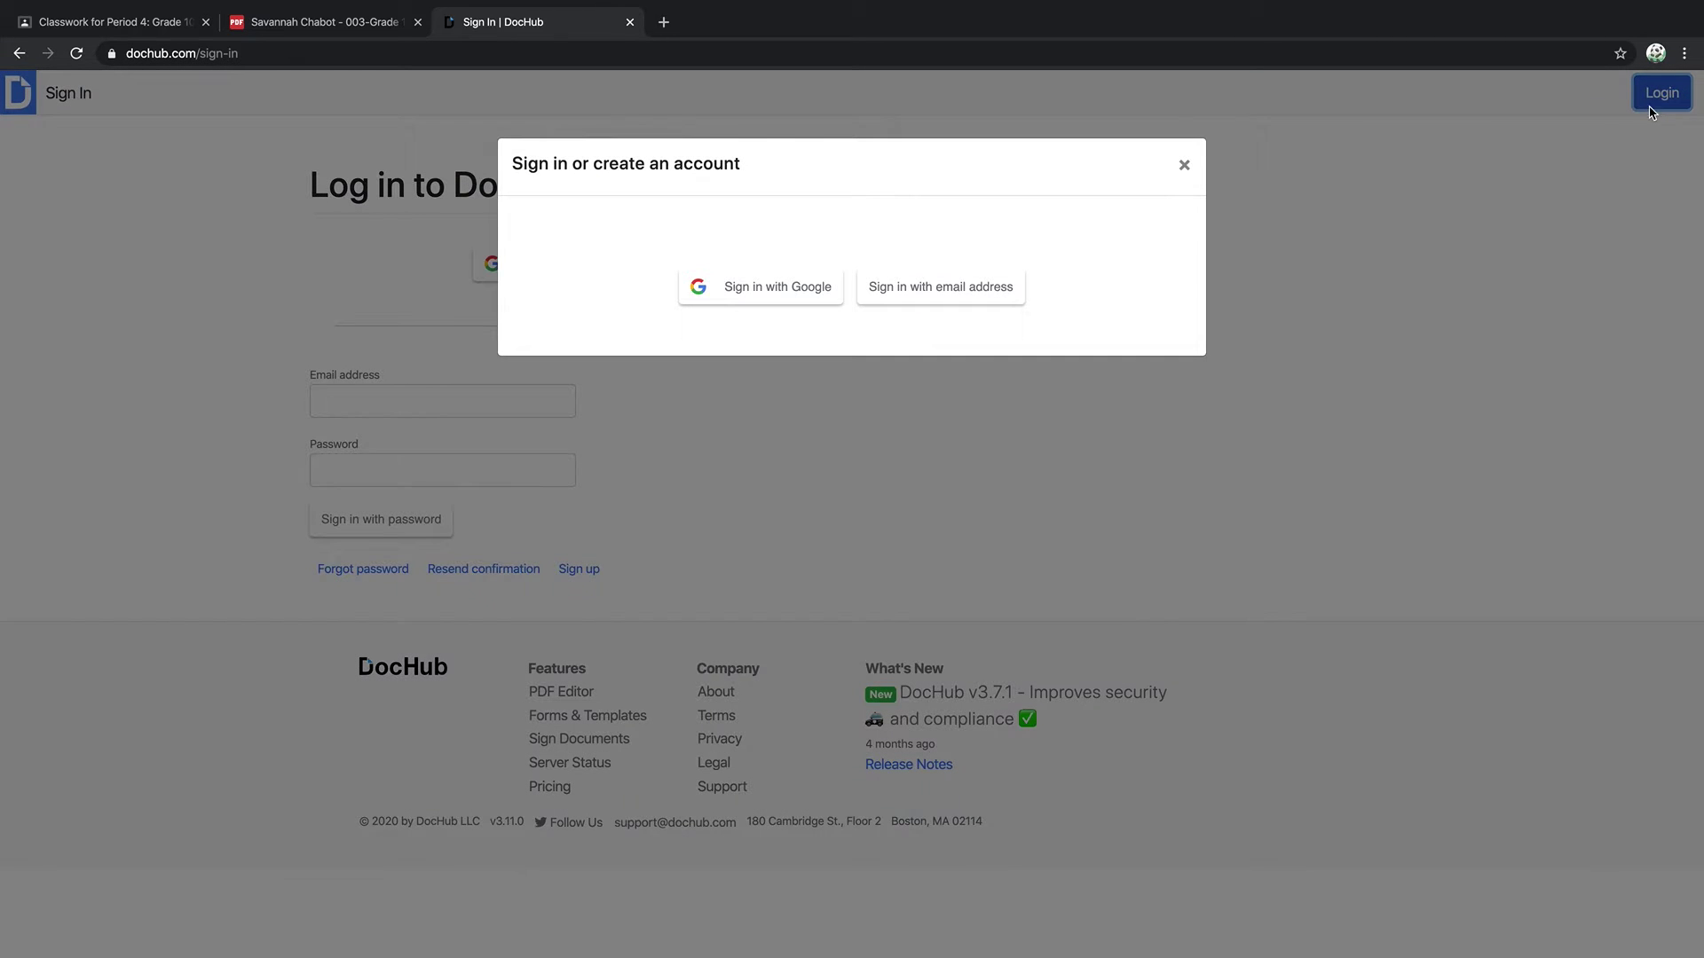
left_click(791, 288)
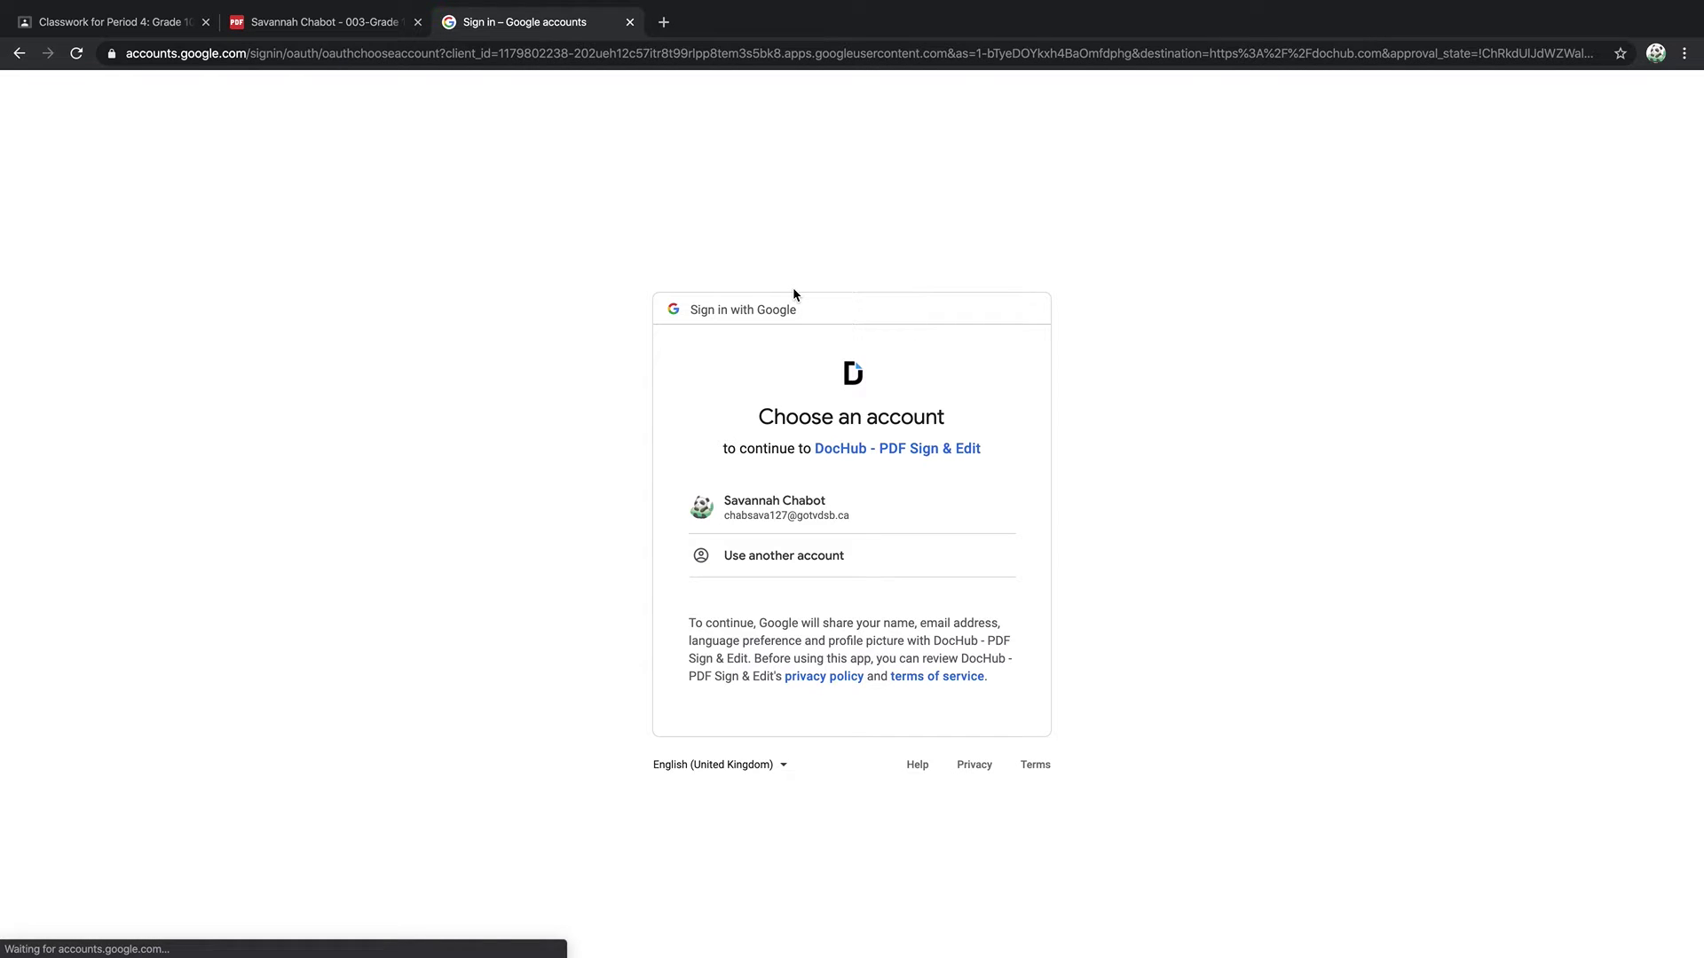
left_click(795, 508)
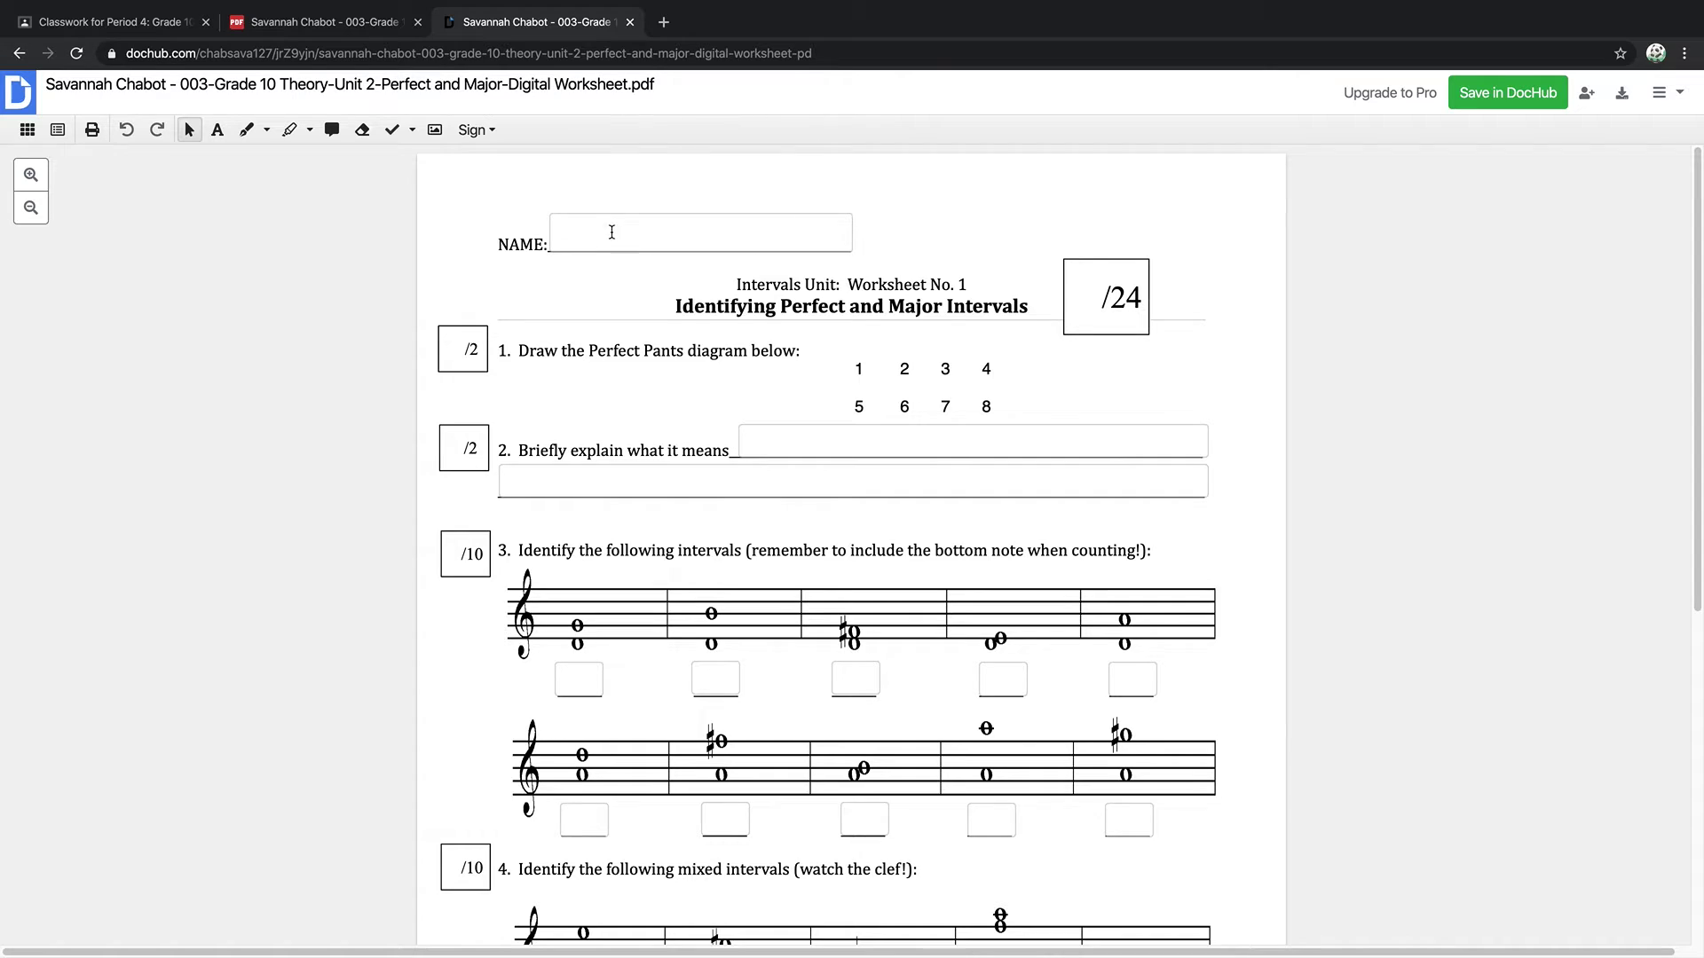
Type the student's first name into the NAME field, then select the red size-3 freehand pen.
left_click(627, 230)
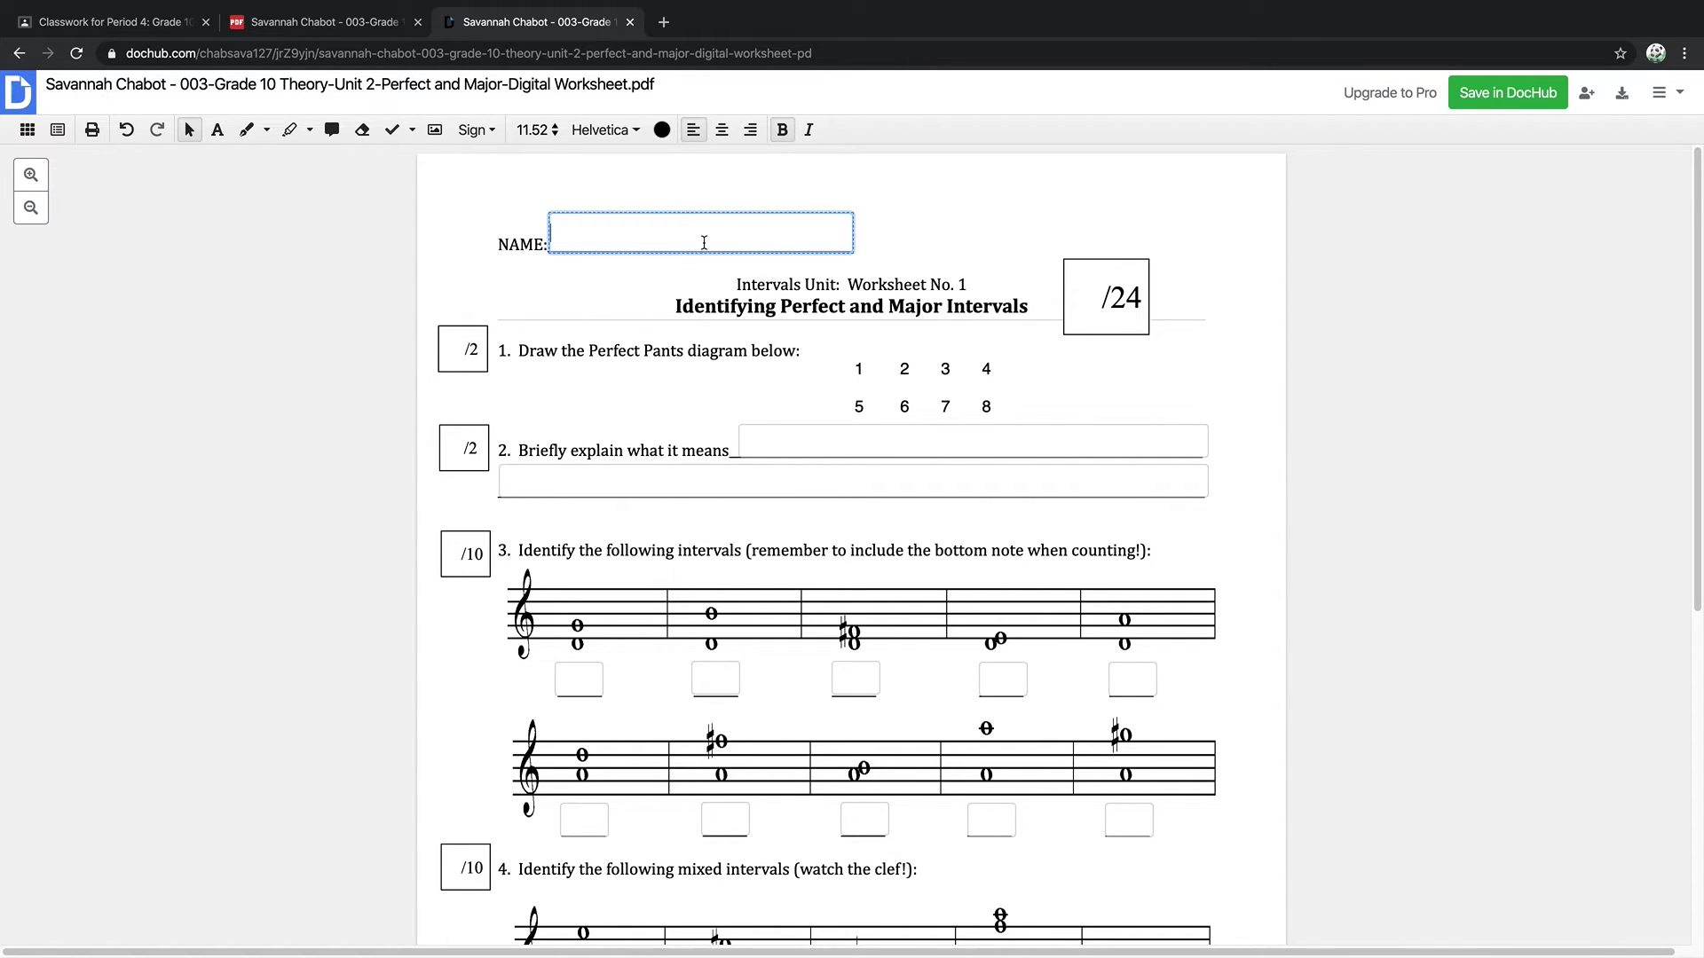
type("Sa")
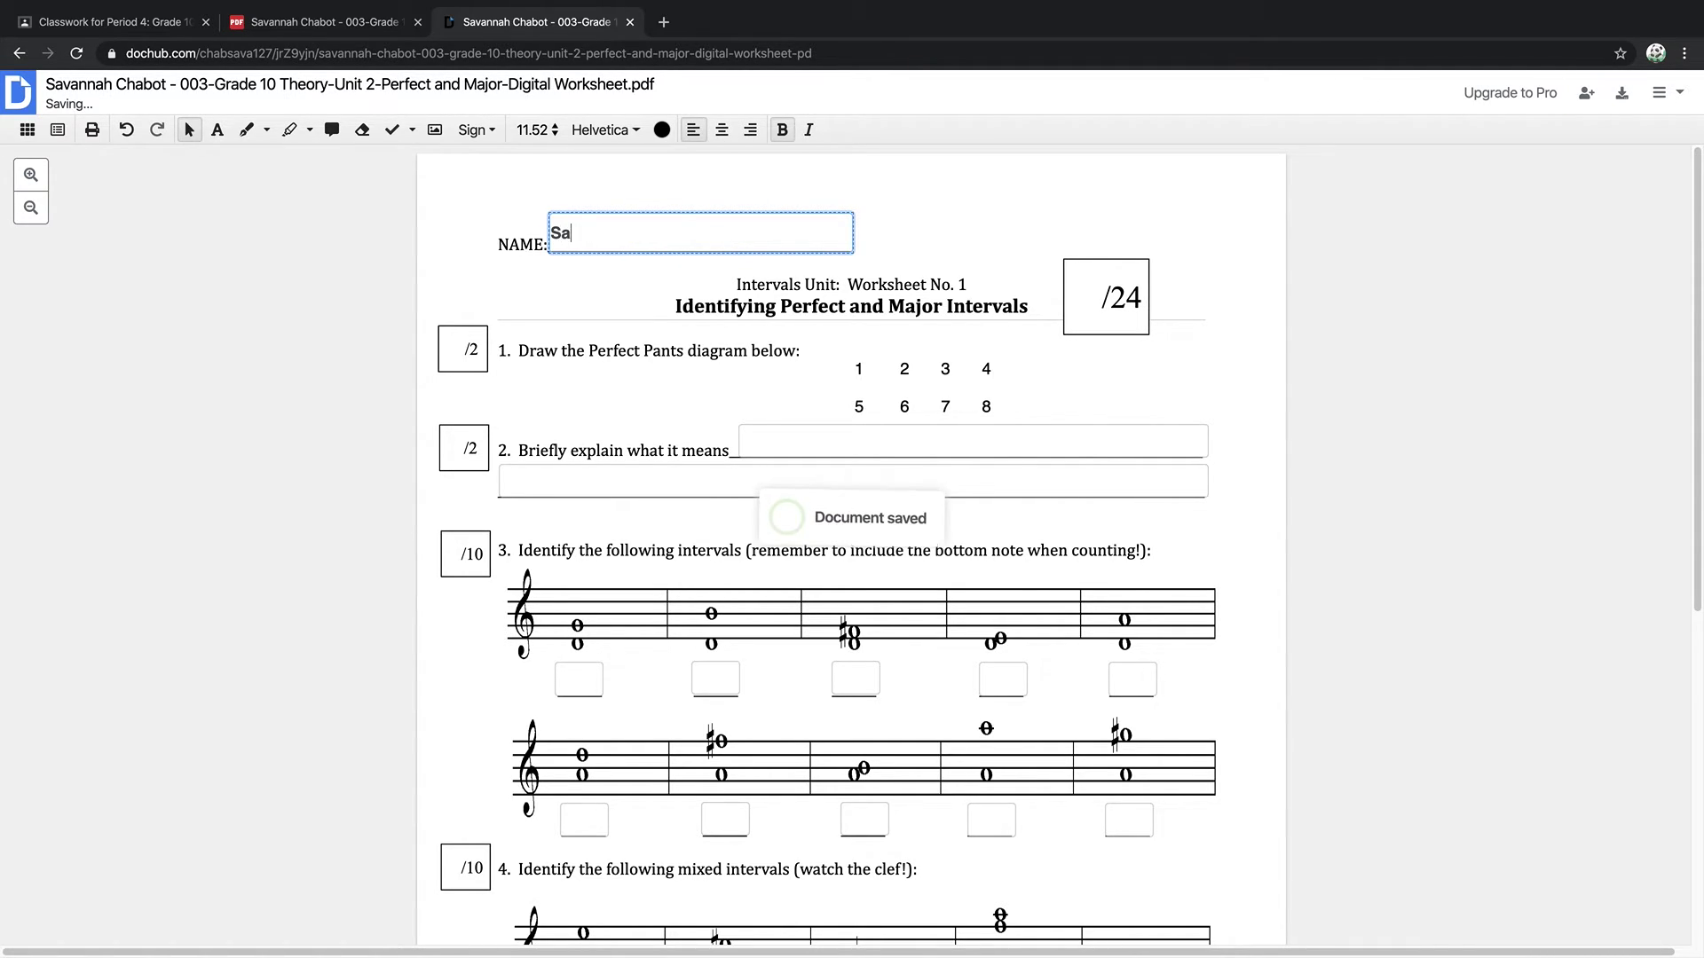
type("vannah")
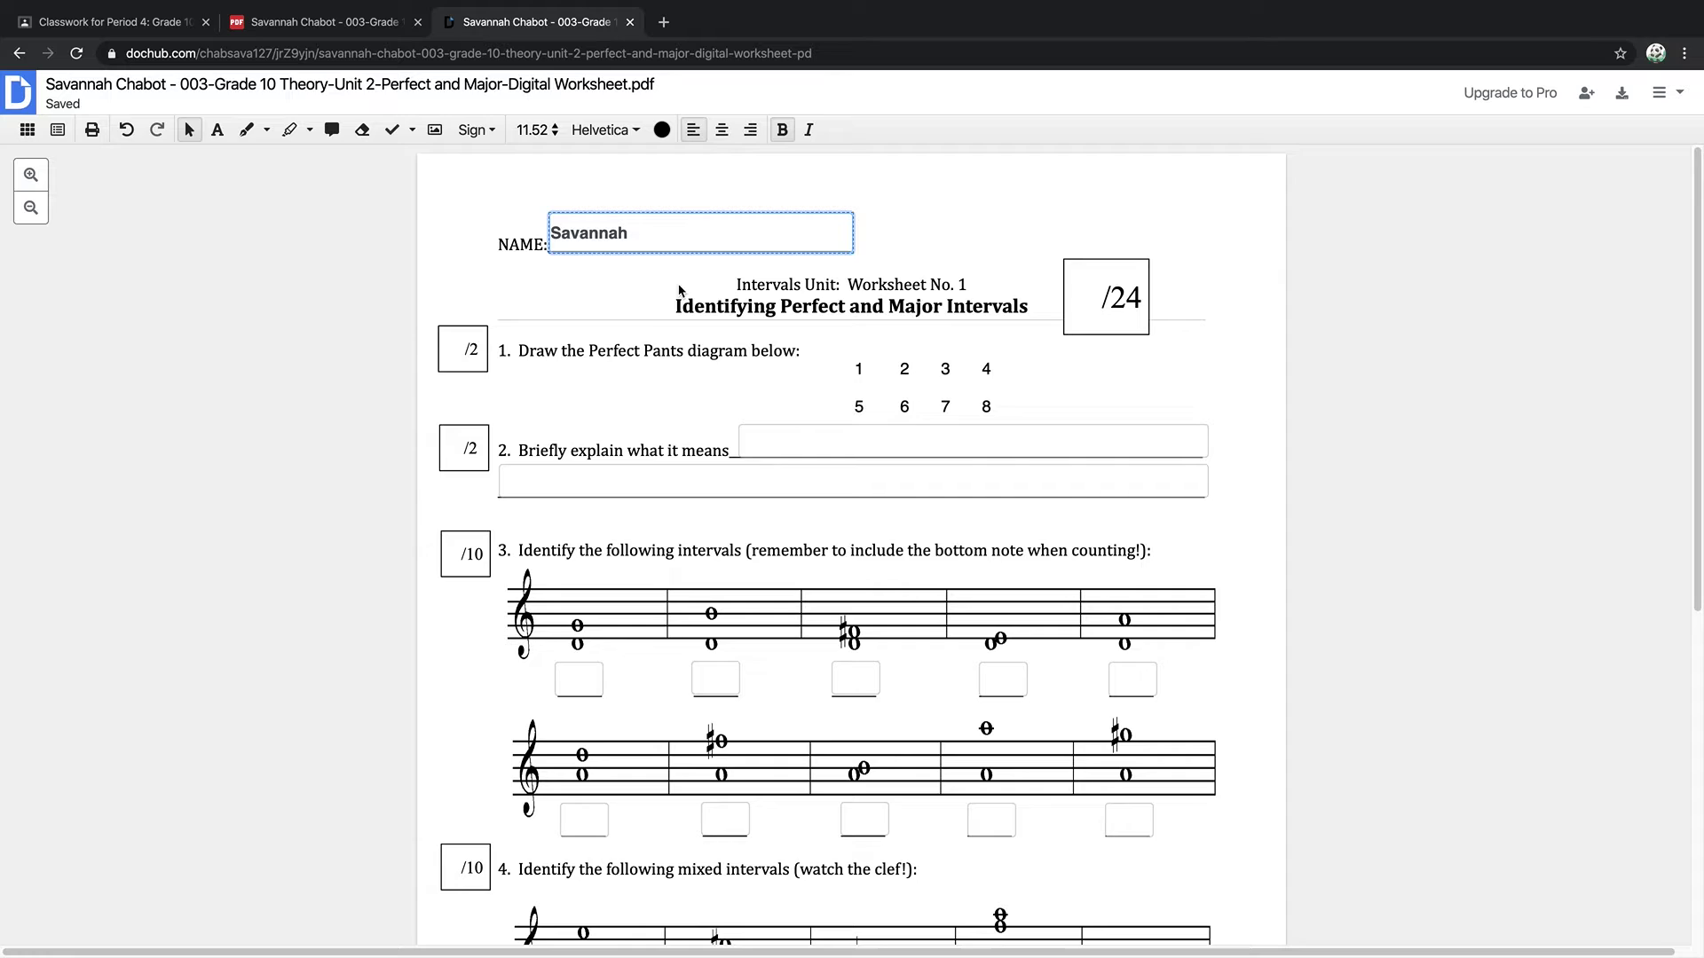
left_click(799, 451)
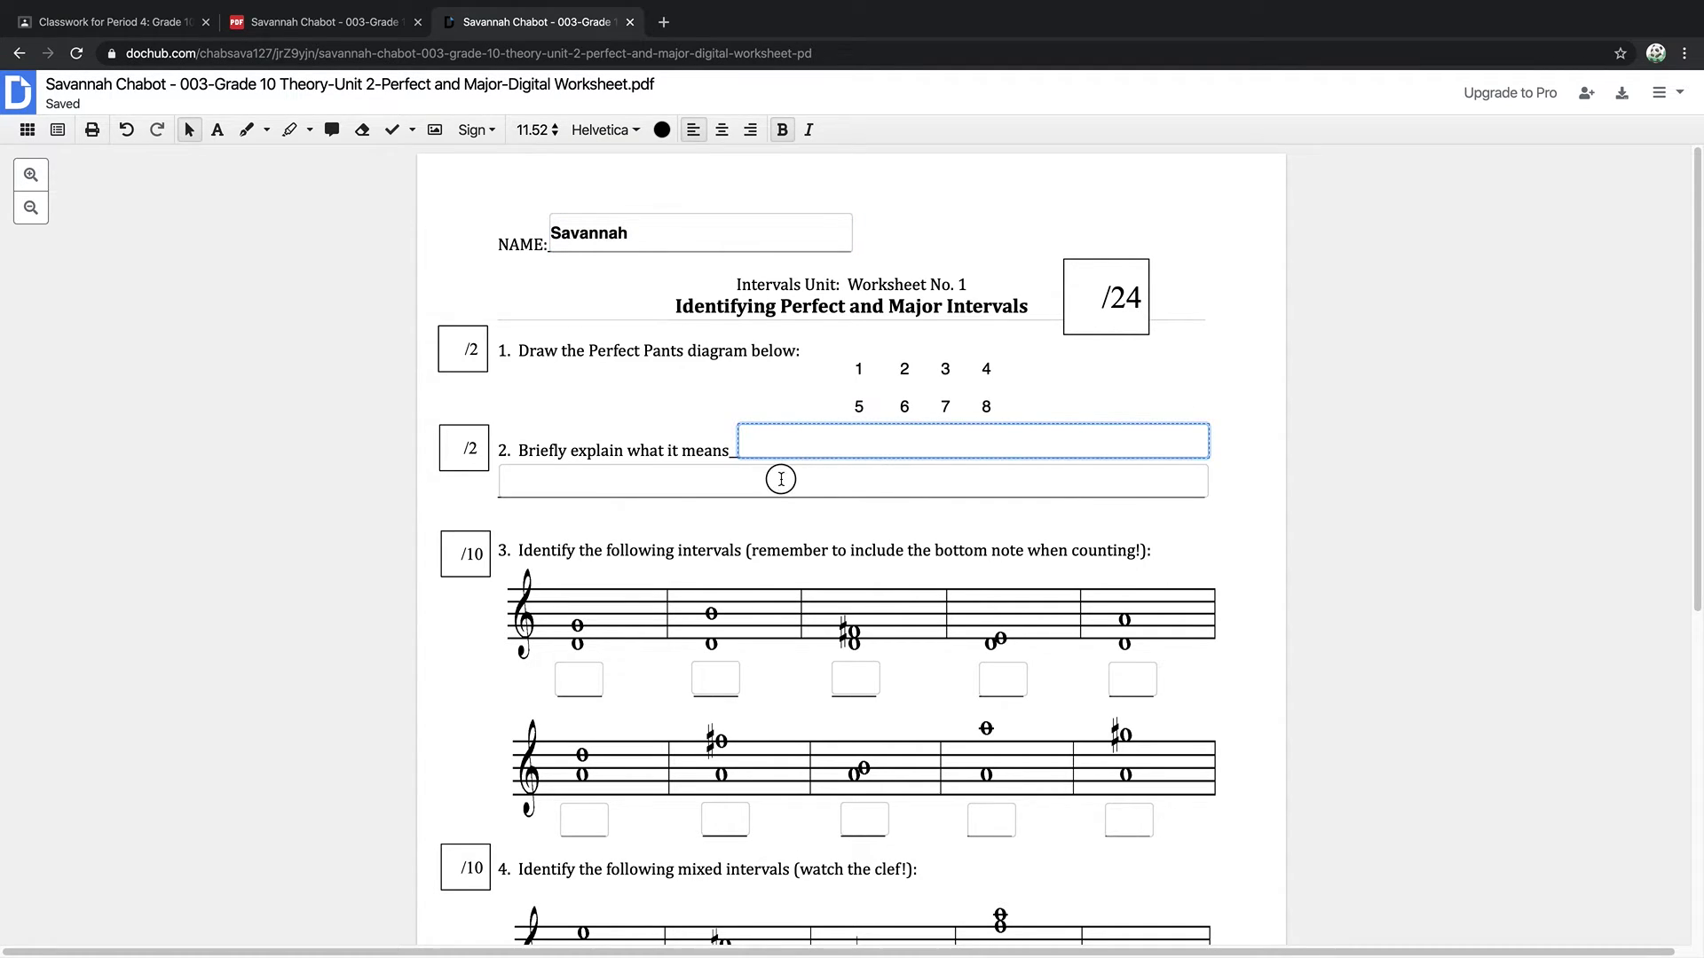
left_click(780, 480)
left_click(590, 679)
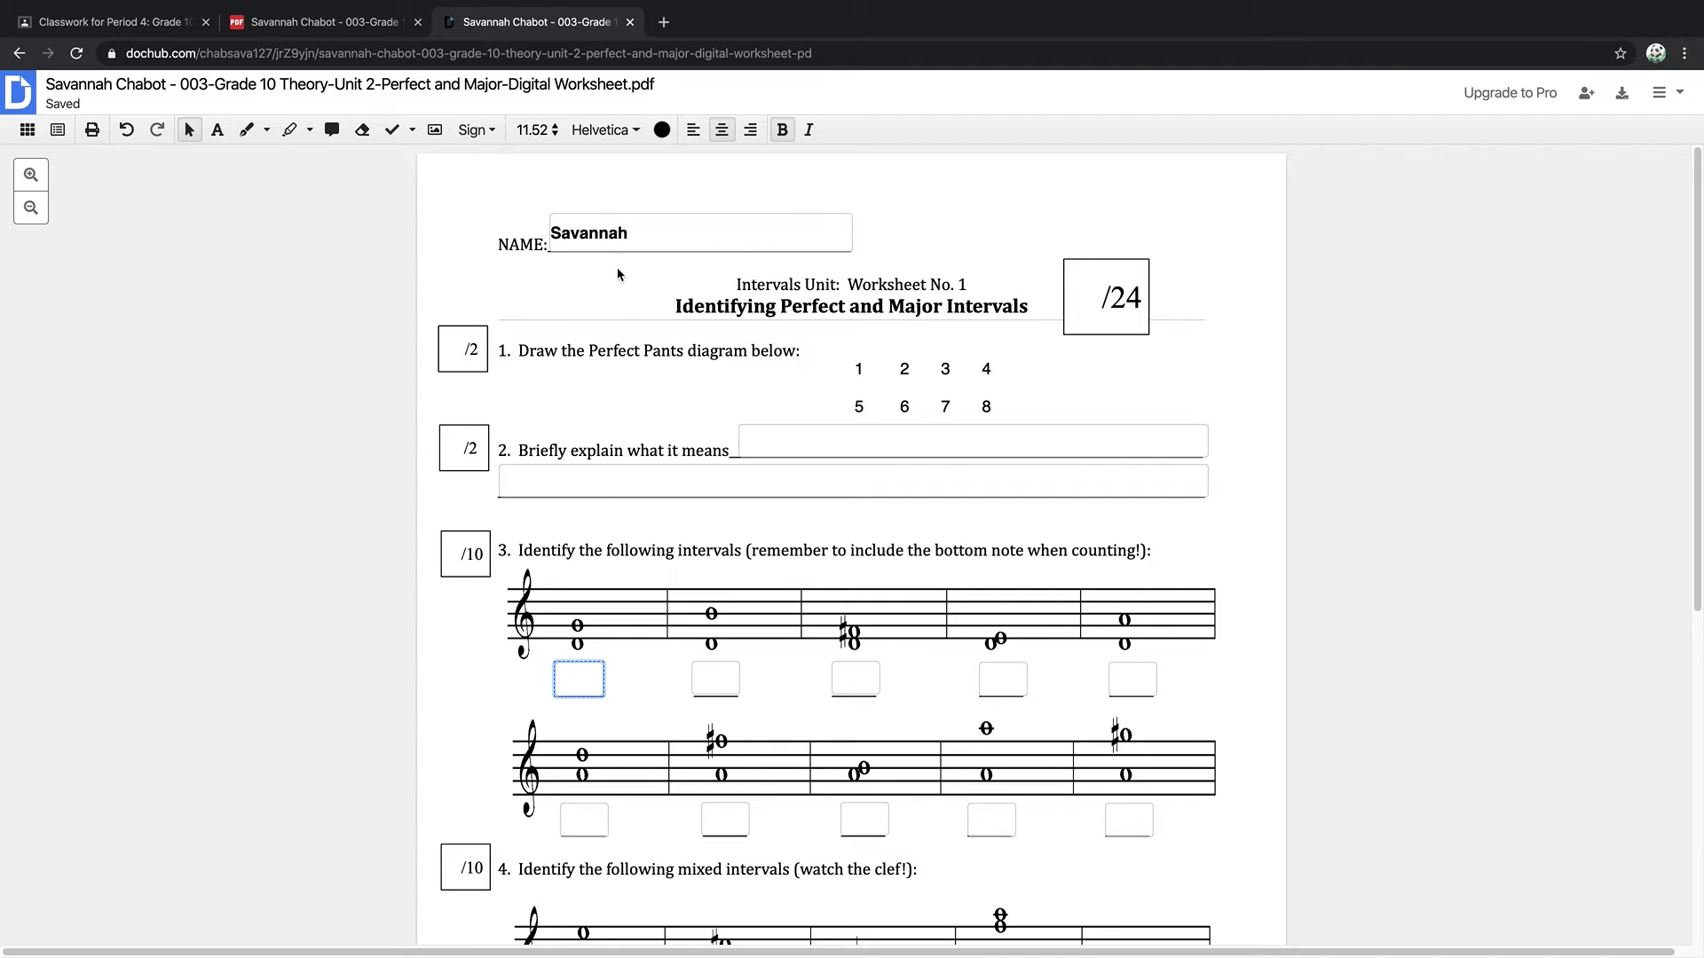
left_click(248, 132)
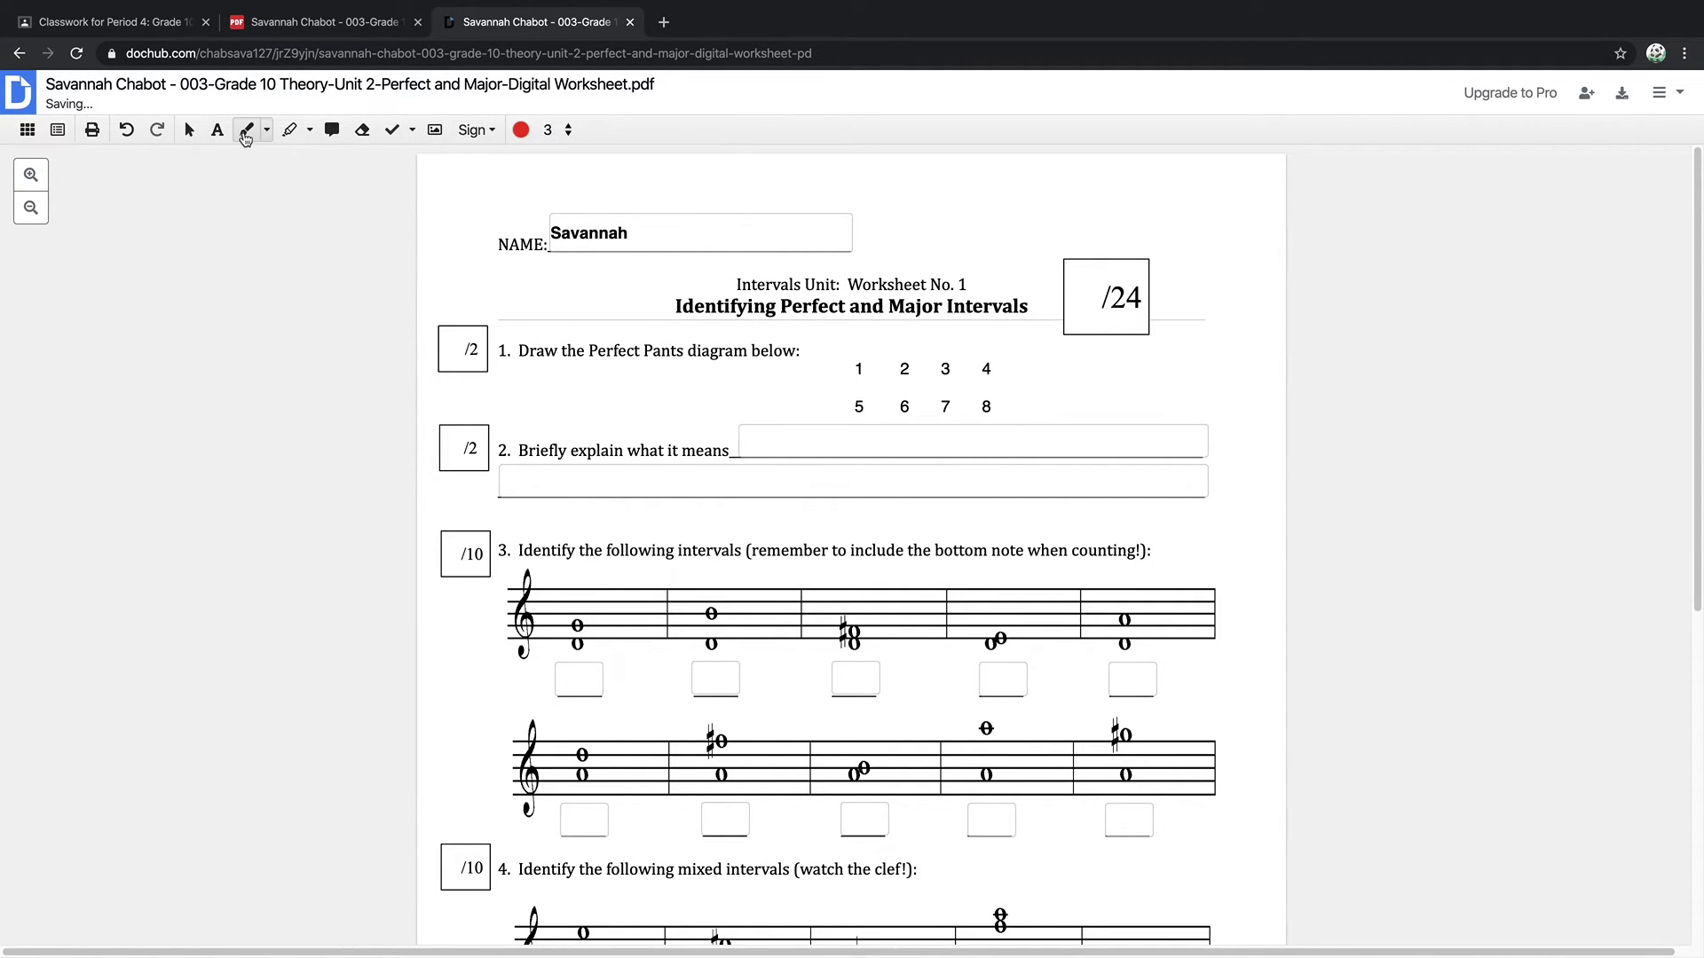
Keep red as the pen colour and trace the pants outline around numbers 1–8 in question 1.
left_click(523, 133)
left_click(522, 133)
mouse_move(837, 365)
left_mouse_down()
mouse_move(836, 417)
mouse_move(878, 415)
mouse_move(883, 357)
mouse_move(956, 358)
mouse_move(970, 419)
mouse_move(1012, 416)
left_mouse_up()
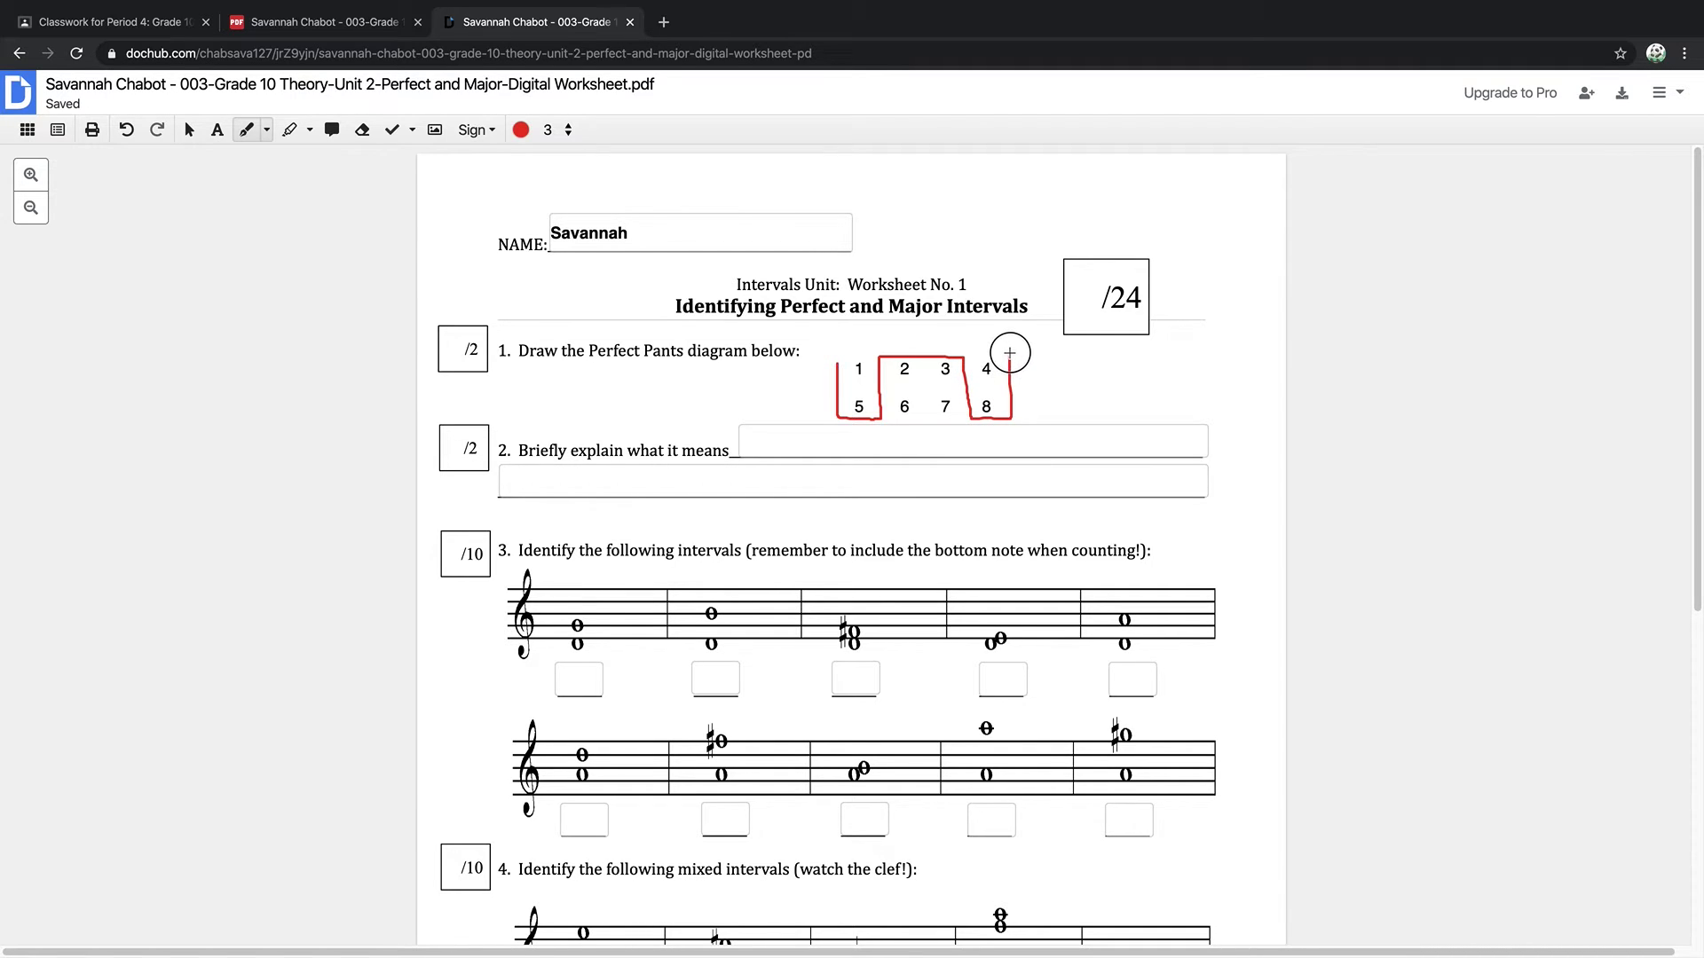
mouse_move(1010, 354)
left_mouse_down()
mouse_move(839, 340)
mouse_move(836, 370)
left_mouse_up()
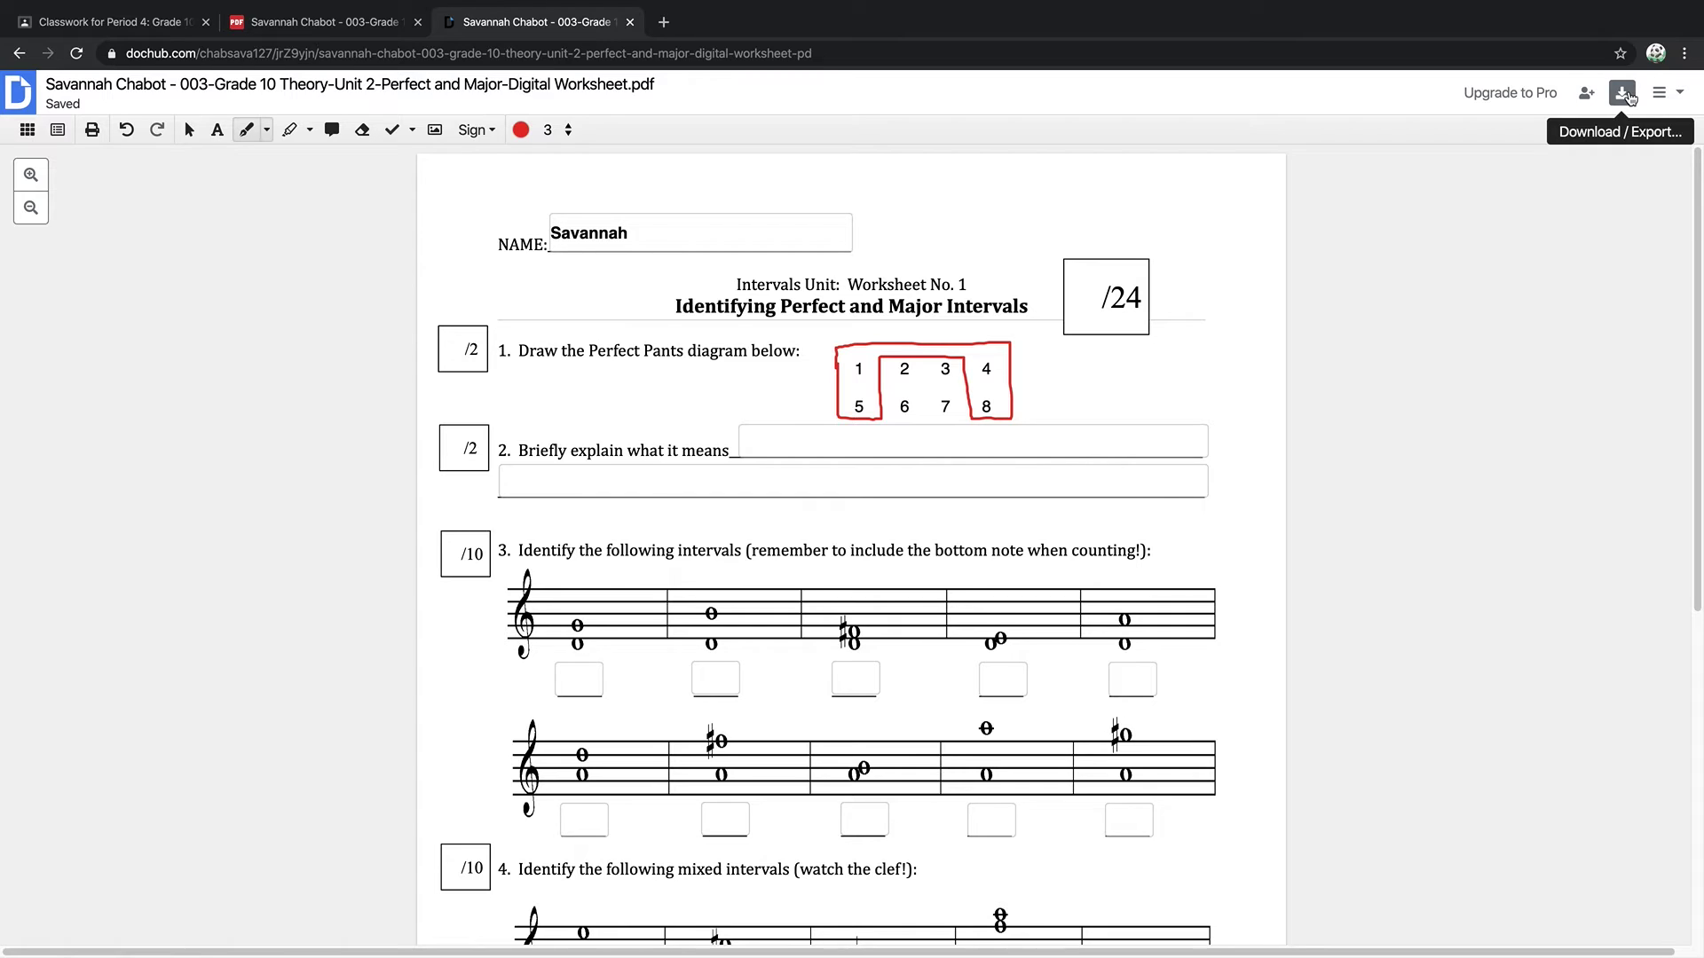
Export the worksheet to Google Drive, updating the existing file with a revision, and acknowledge the confirmation.
left_click(1626, 94)
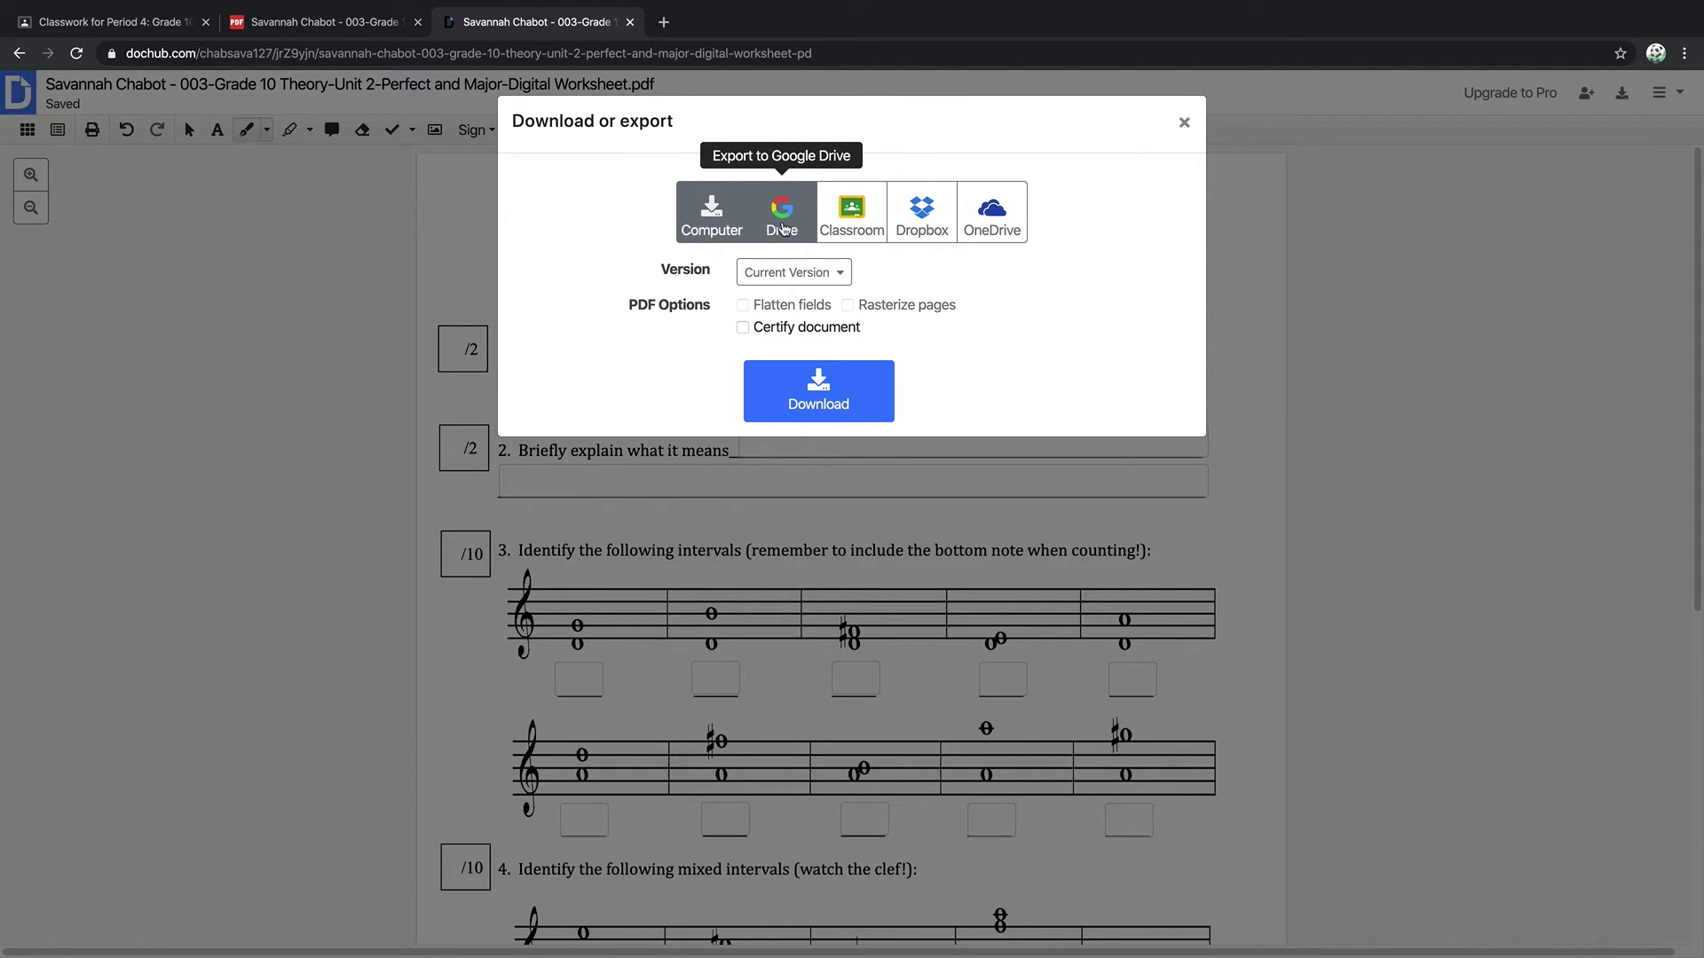
left_click(782, 228)
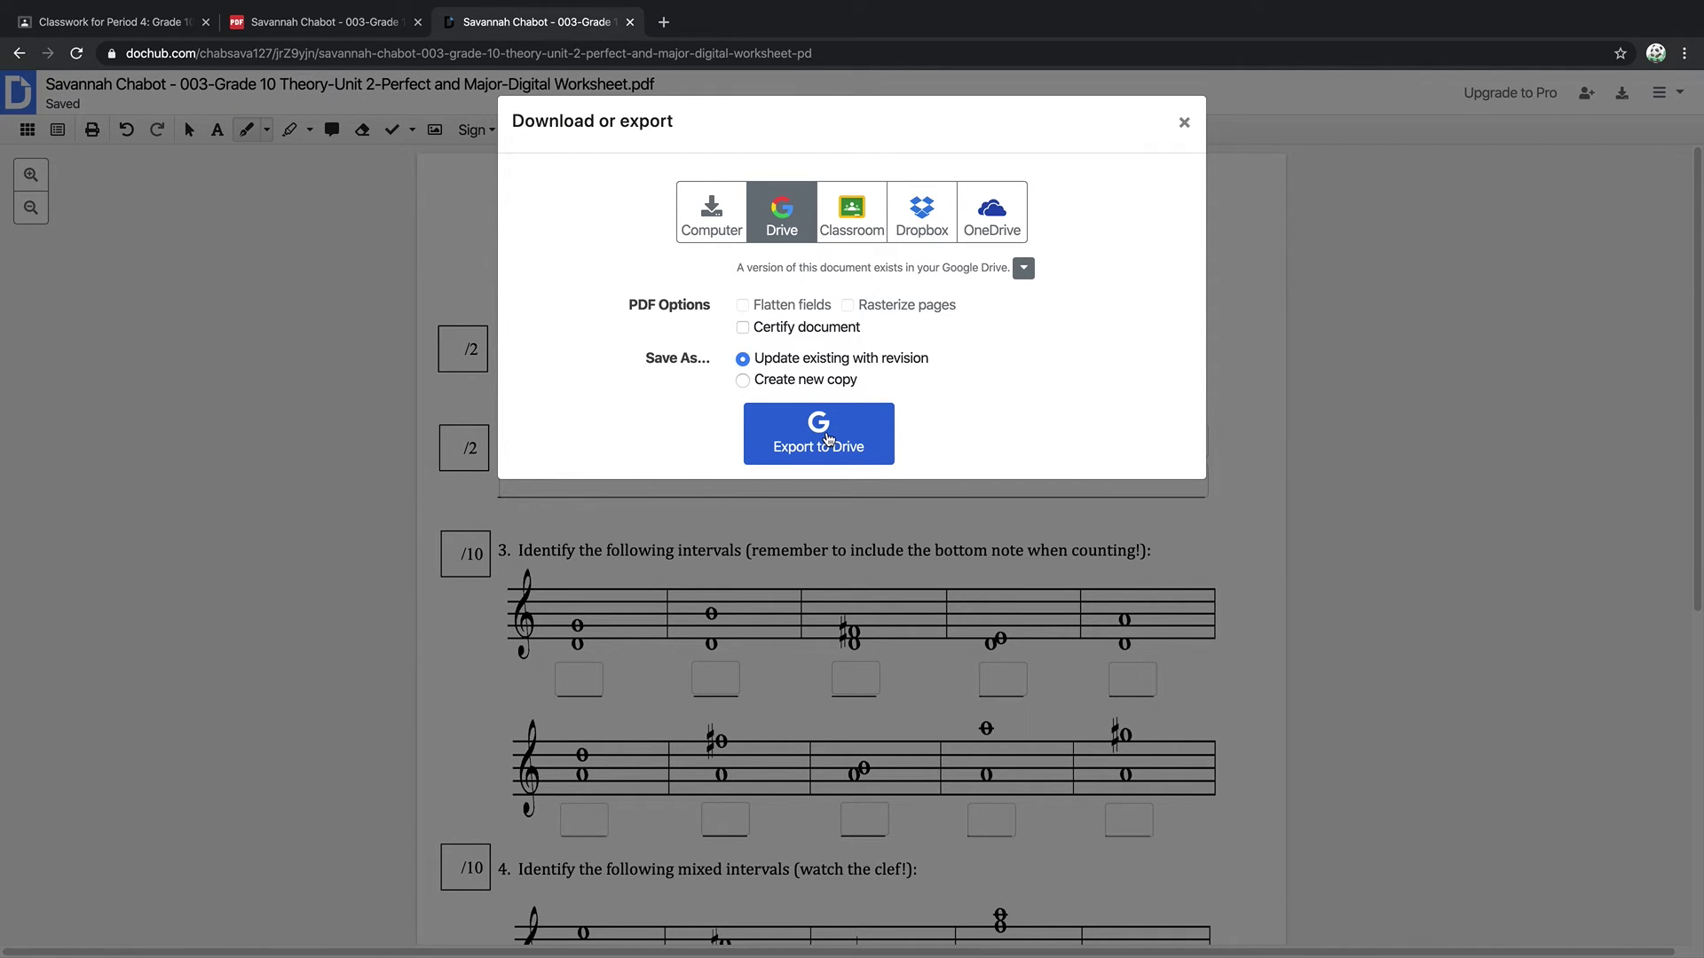
left_click(827, 438)
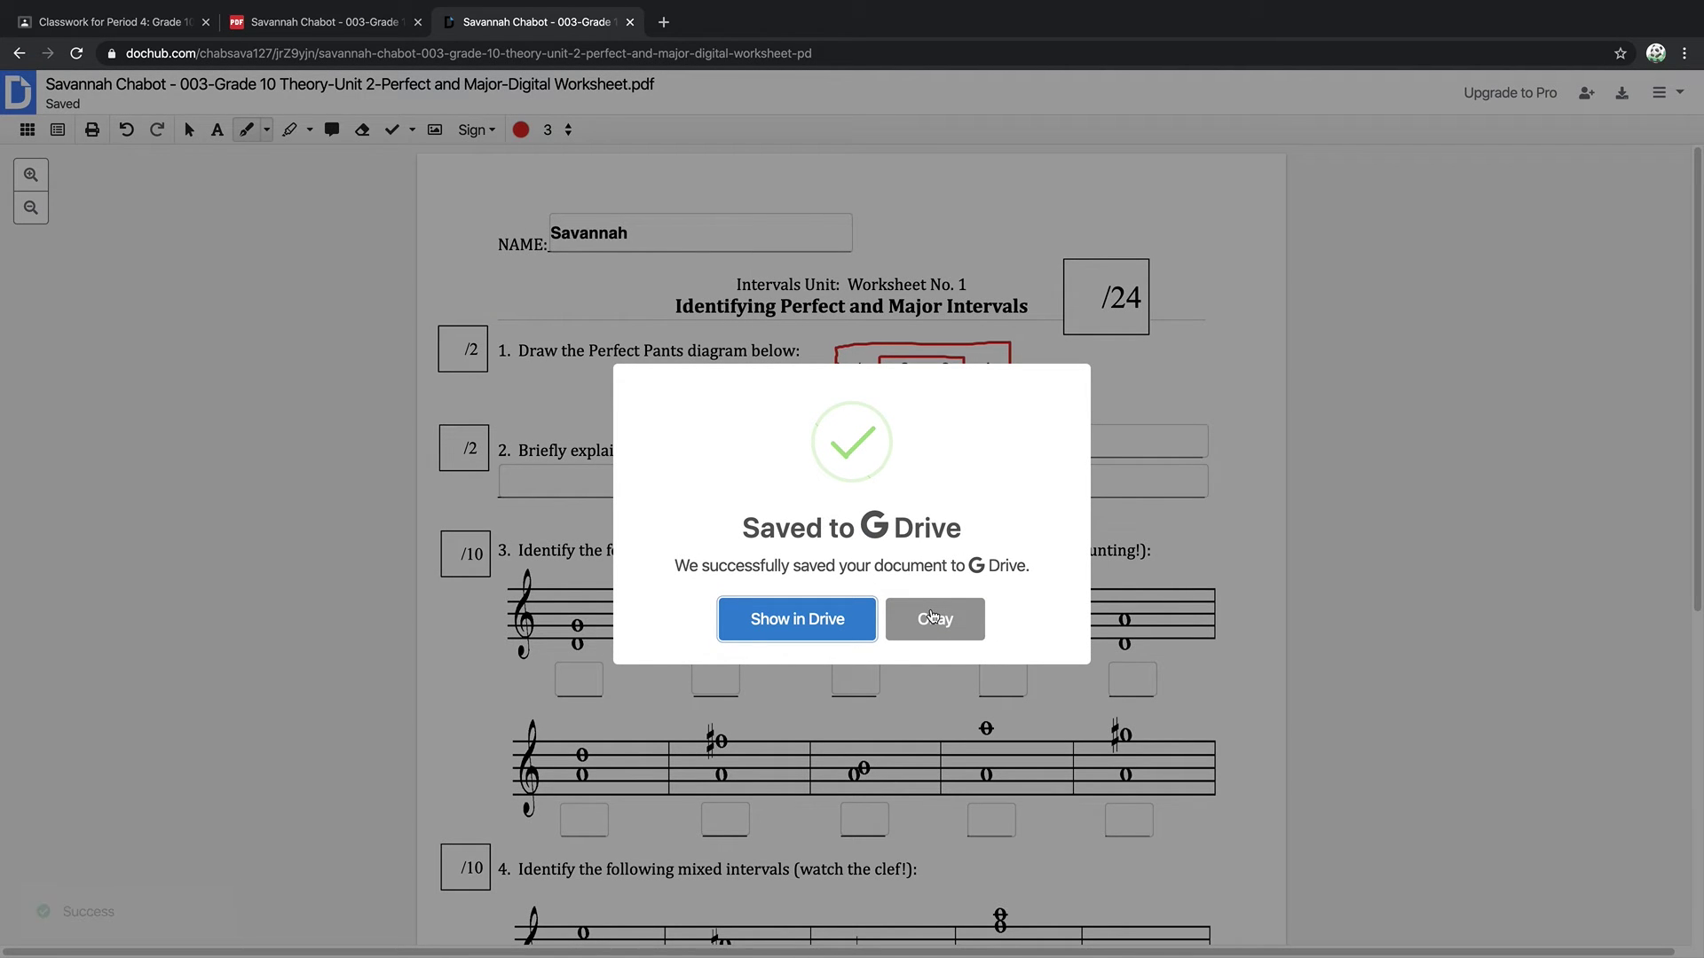
left_click(931, 617)
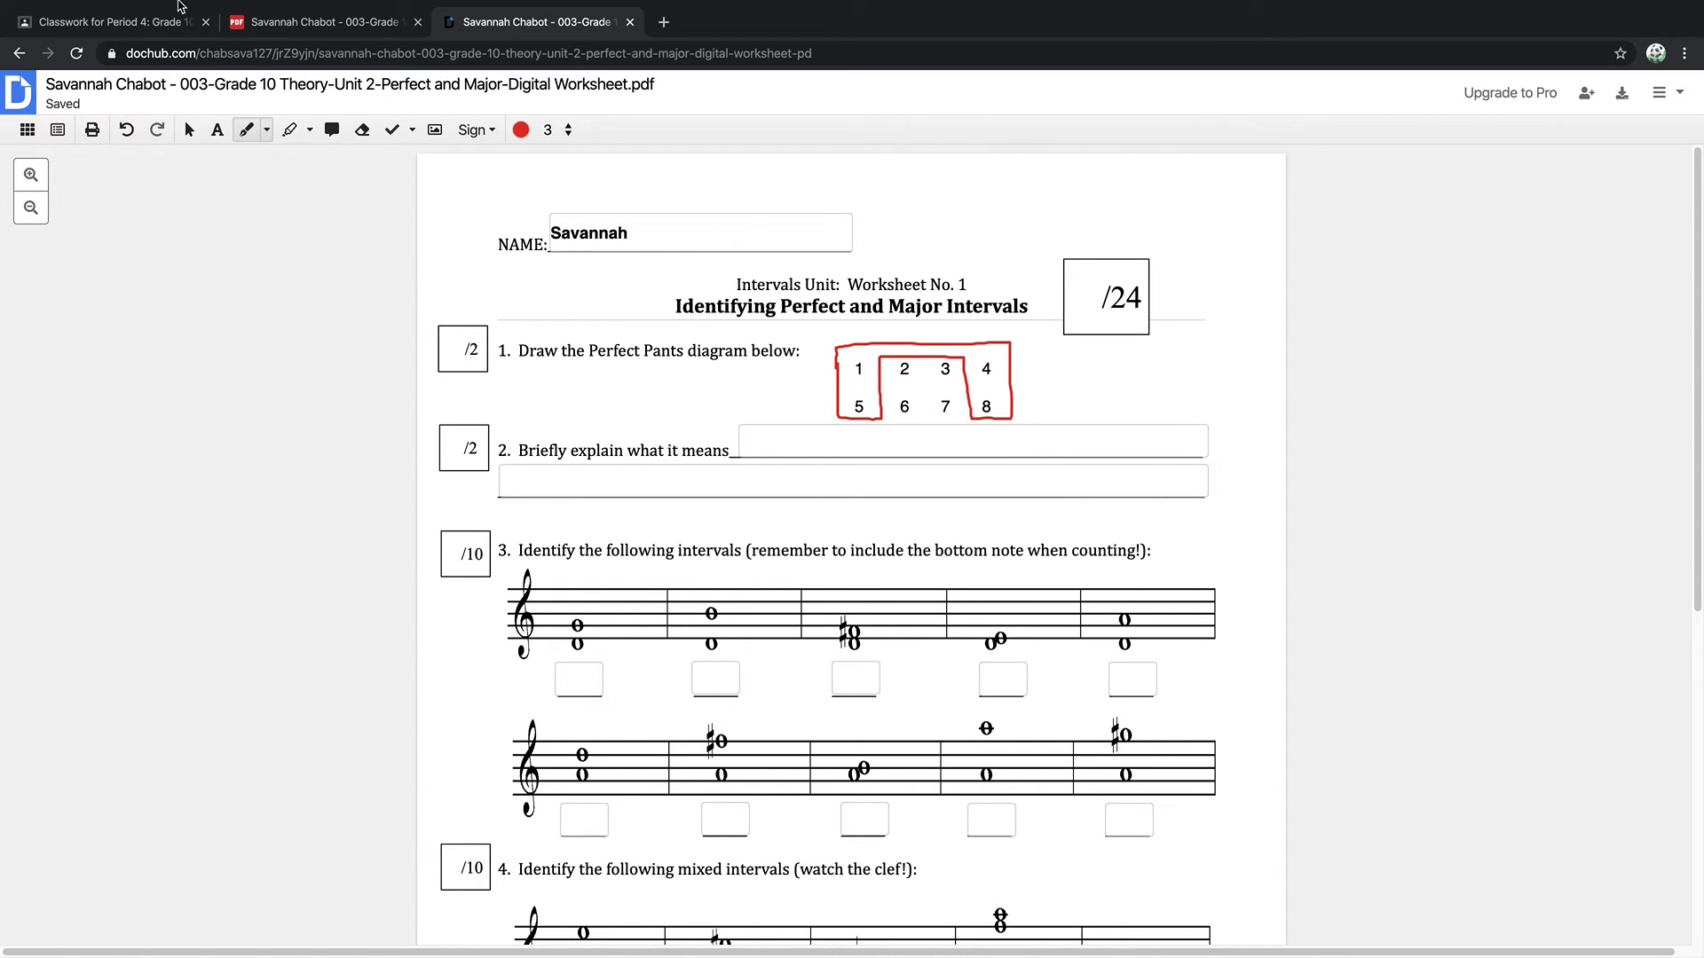
Back in Classroom, close the PDF preview, reload Classwork, and open the Theory-Unit 2 Intervals assignment page.
mouse_move(181, 5)
left_click(153, 62)
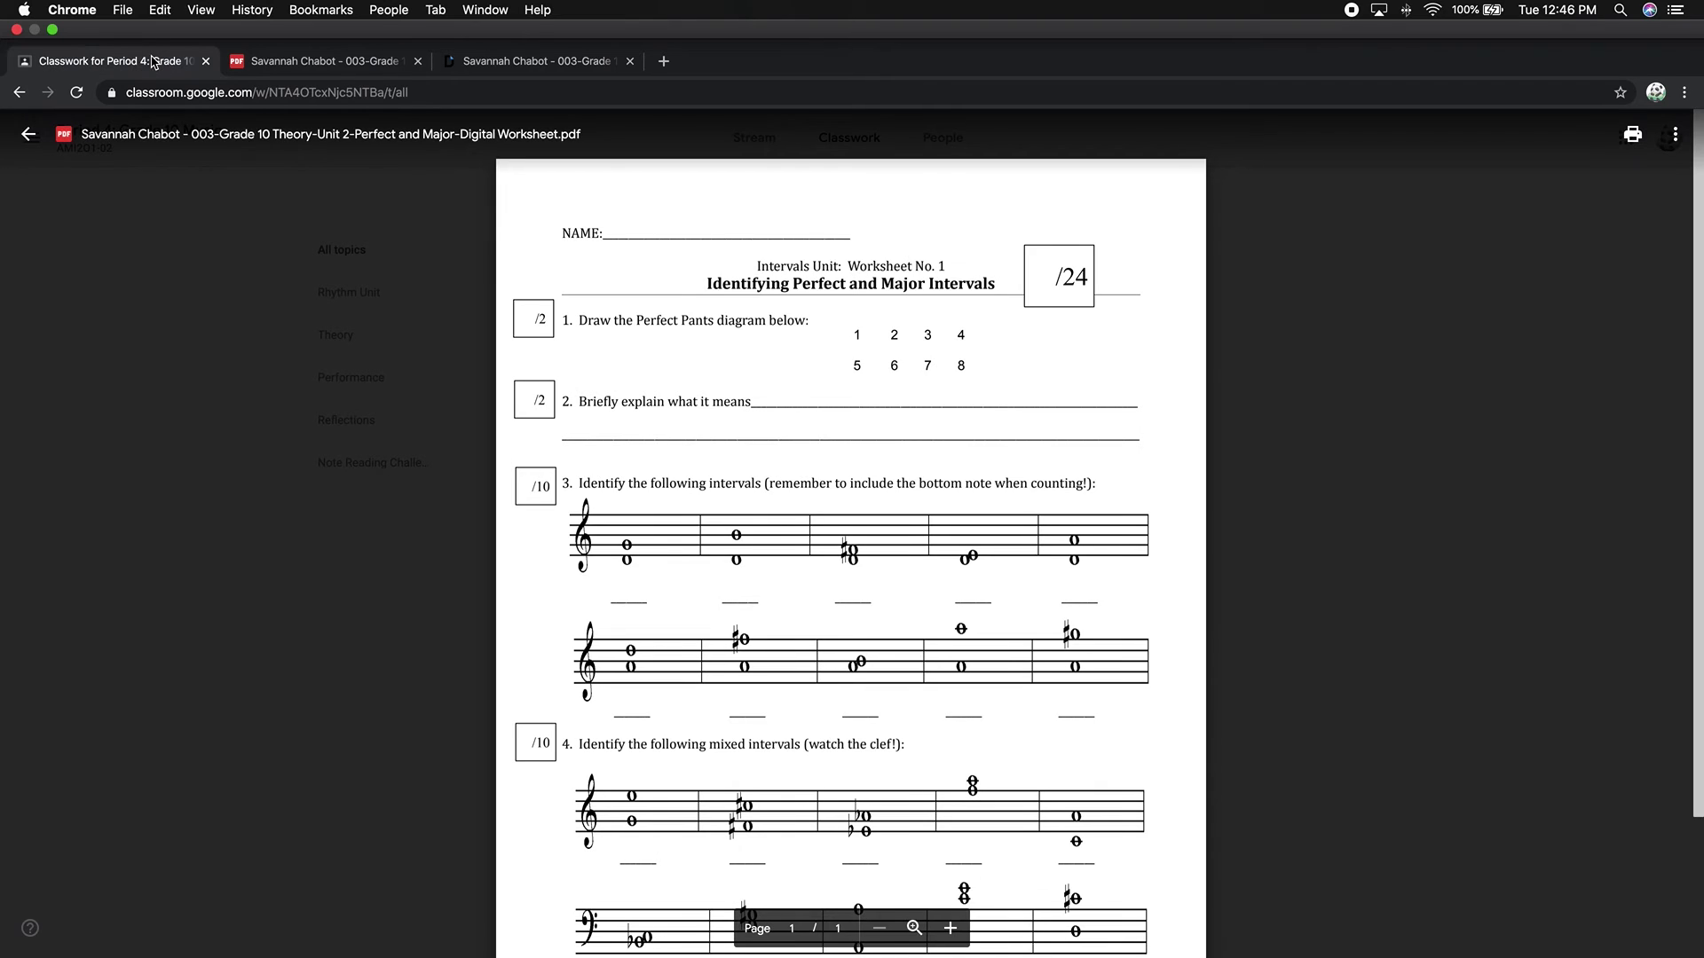
left_click(31, 137)
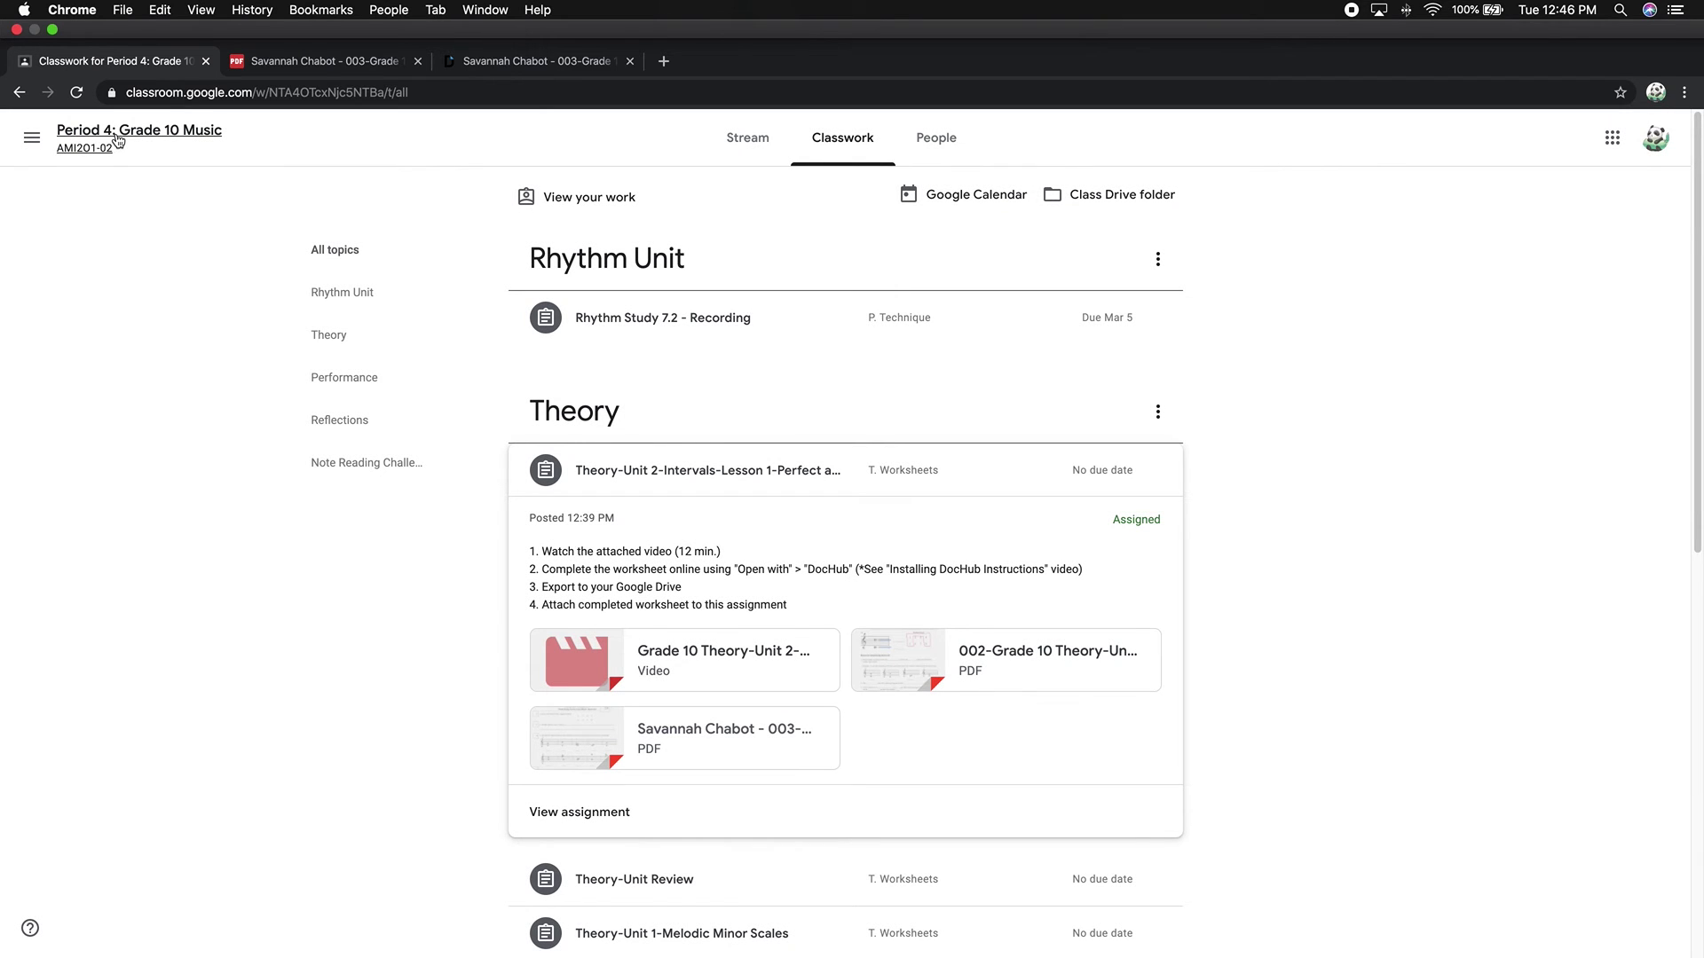
left_click(76, 92)
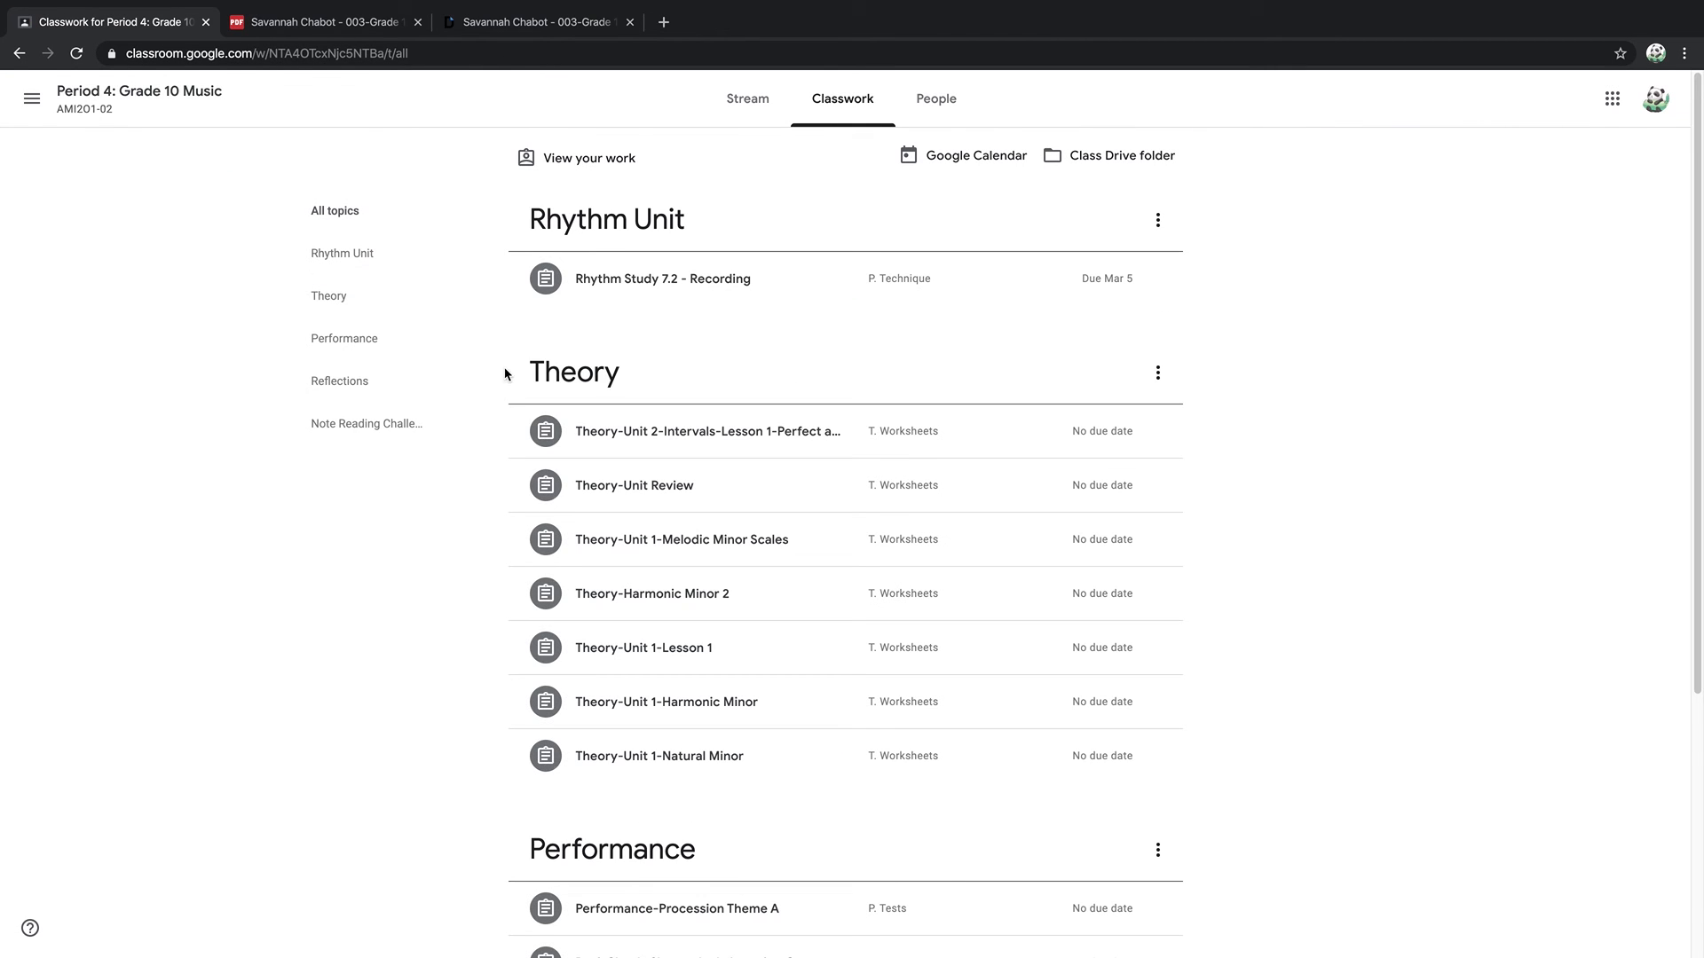
left_click(636, 425)
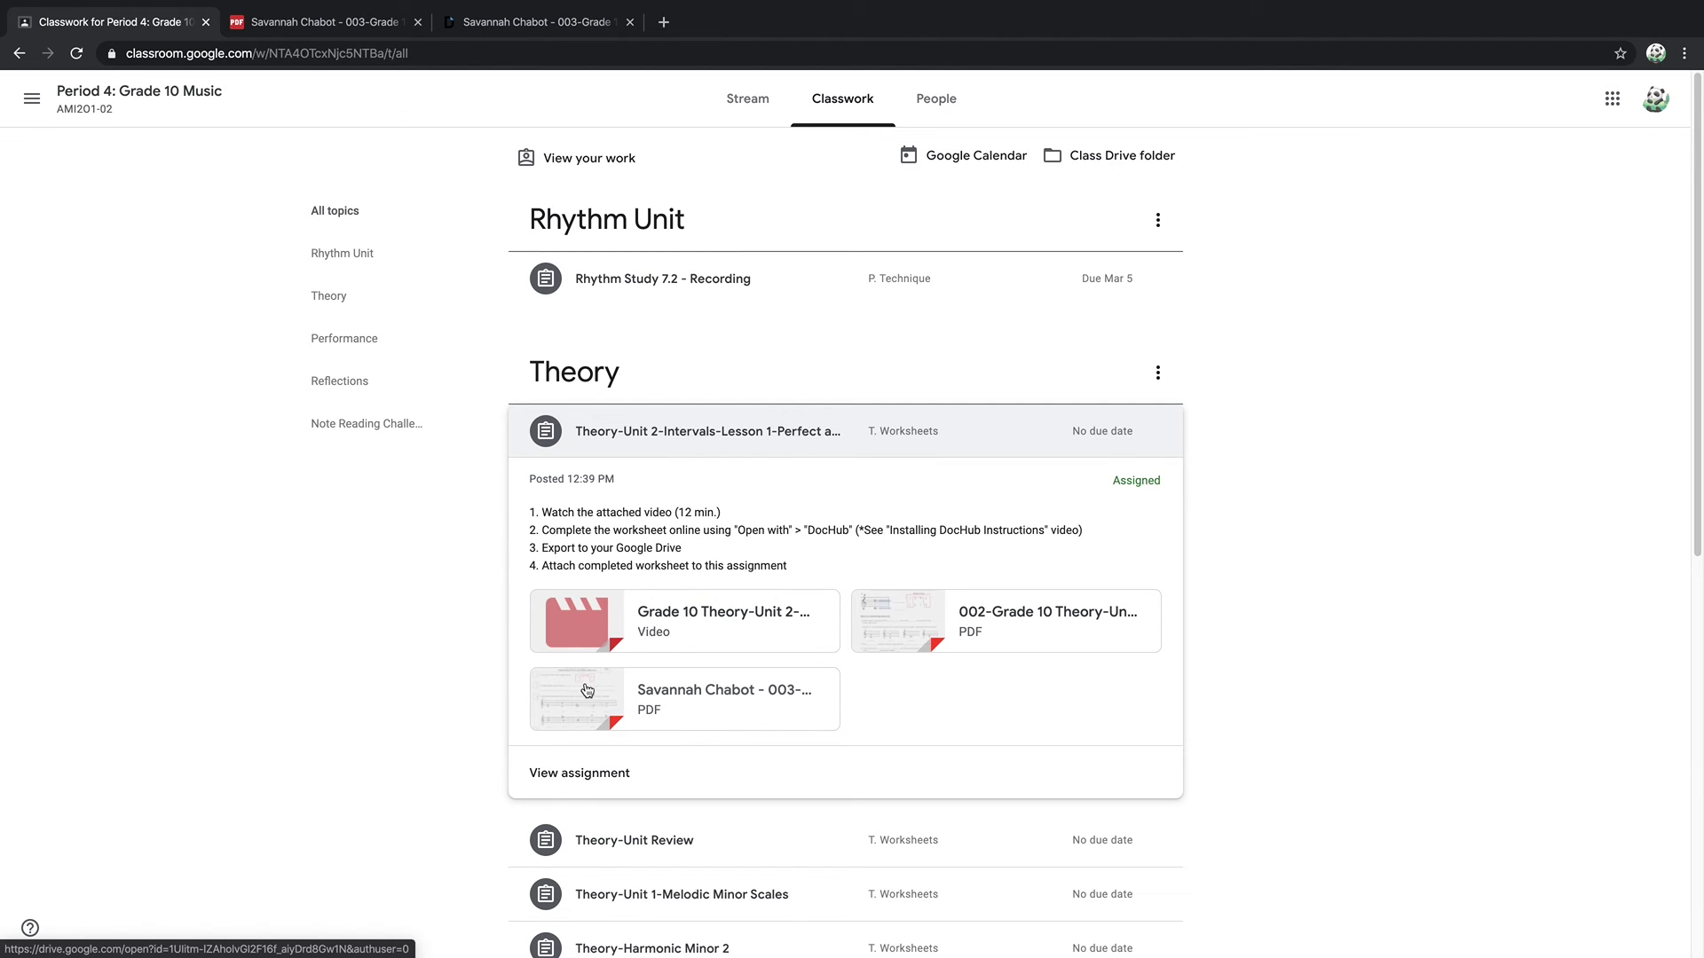
left_click(752, 433)
left_click(753, 433)
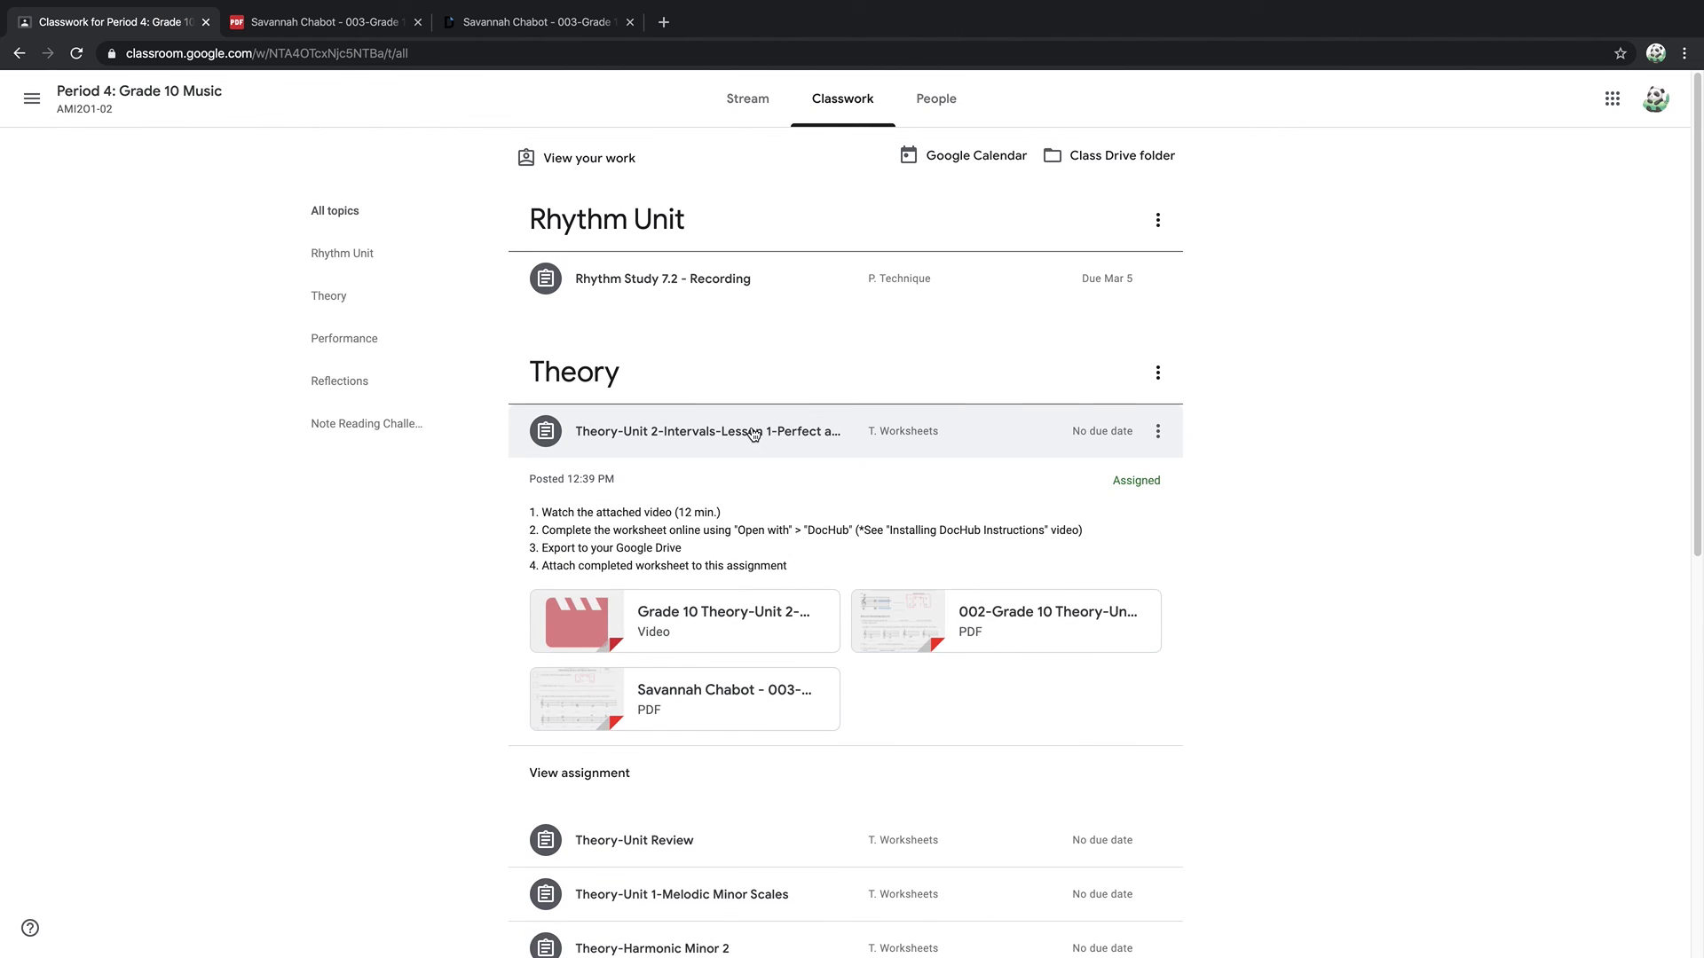
left_click(751, 433)
left_click(751, 433)
left_click(604, 781)
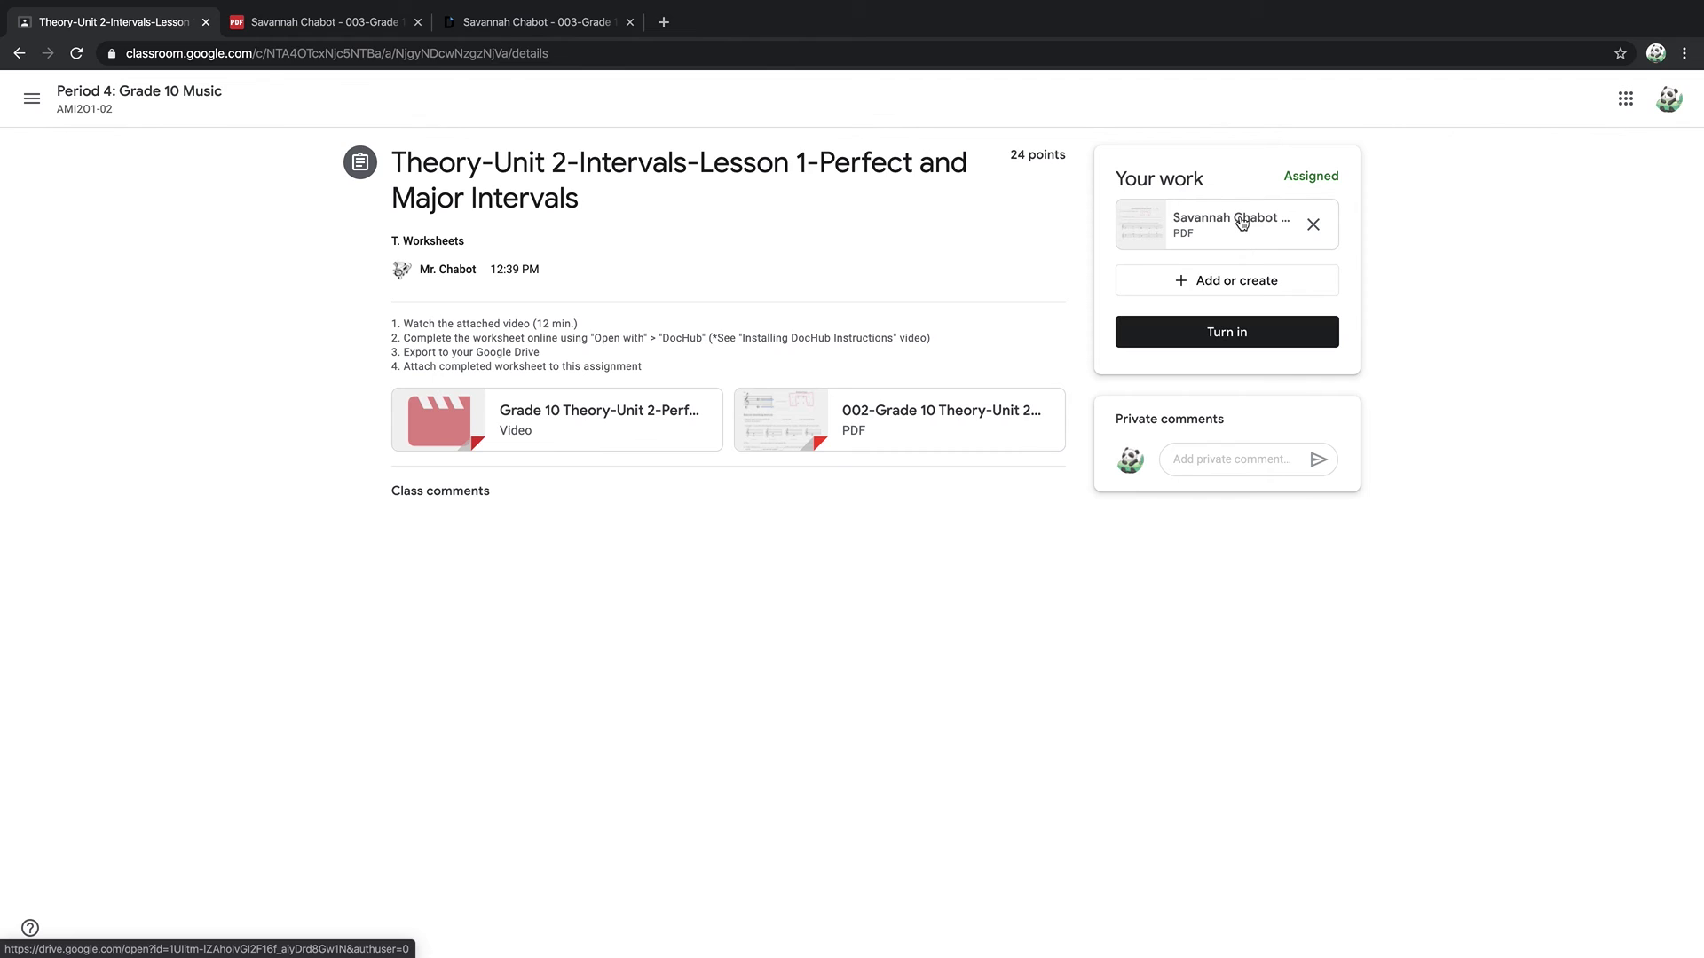
Preview the attached worksheet PDF, then turn in the assignment and confirm the submission.
left_click(1211, 222)
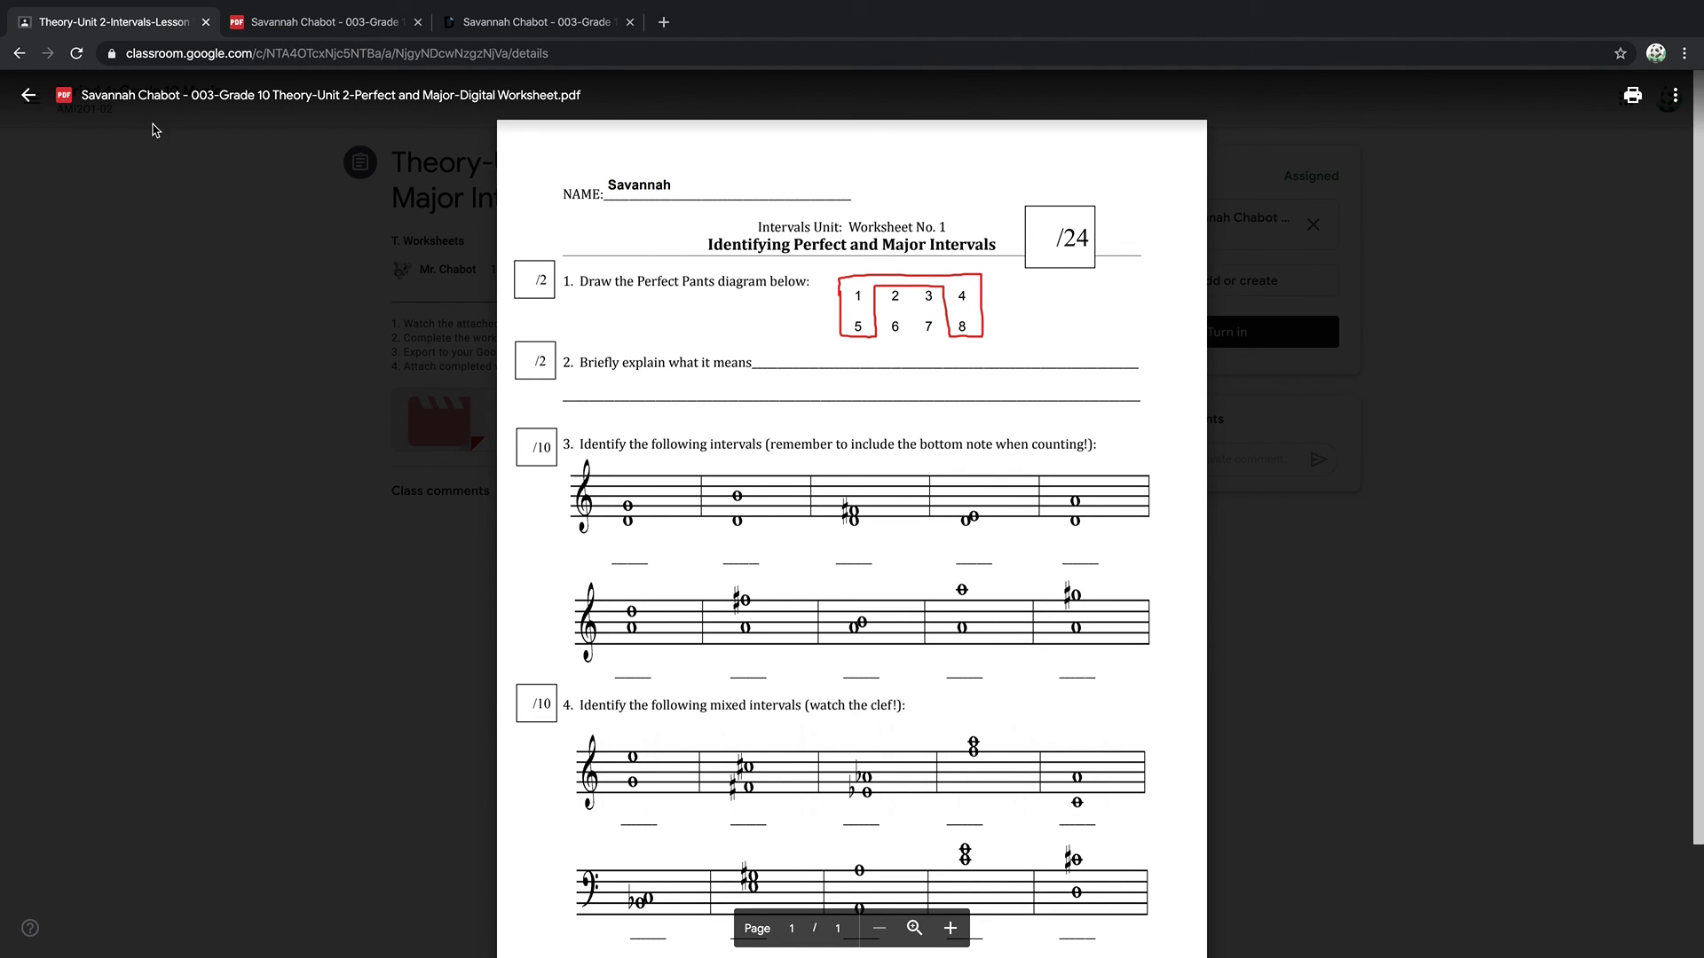
left_click(31, 105)
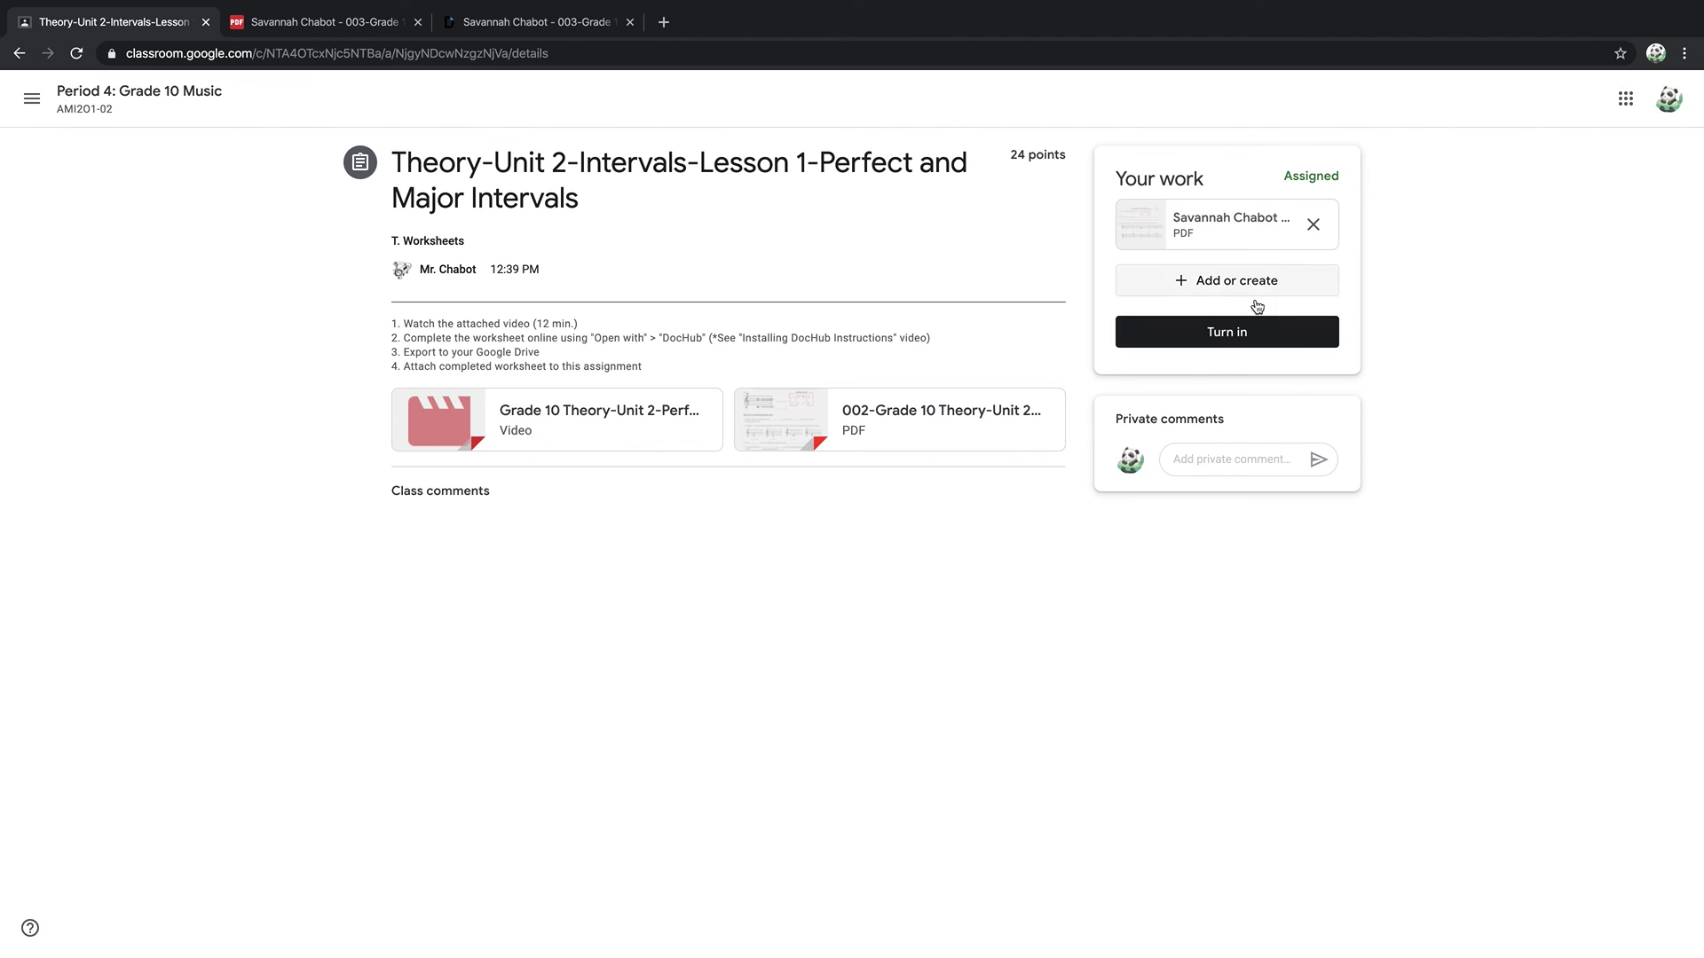
left_click(1232, 332)
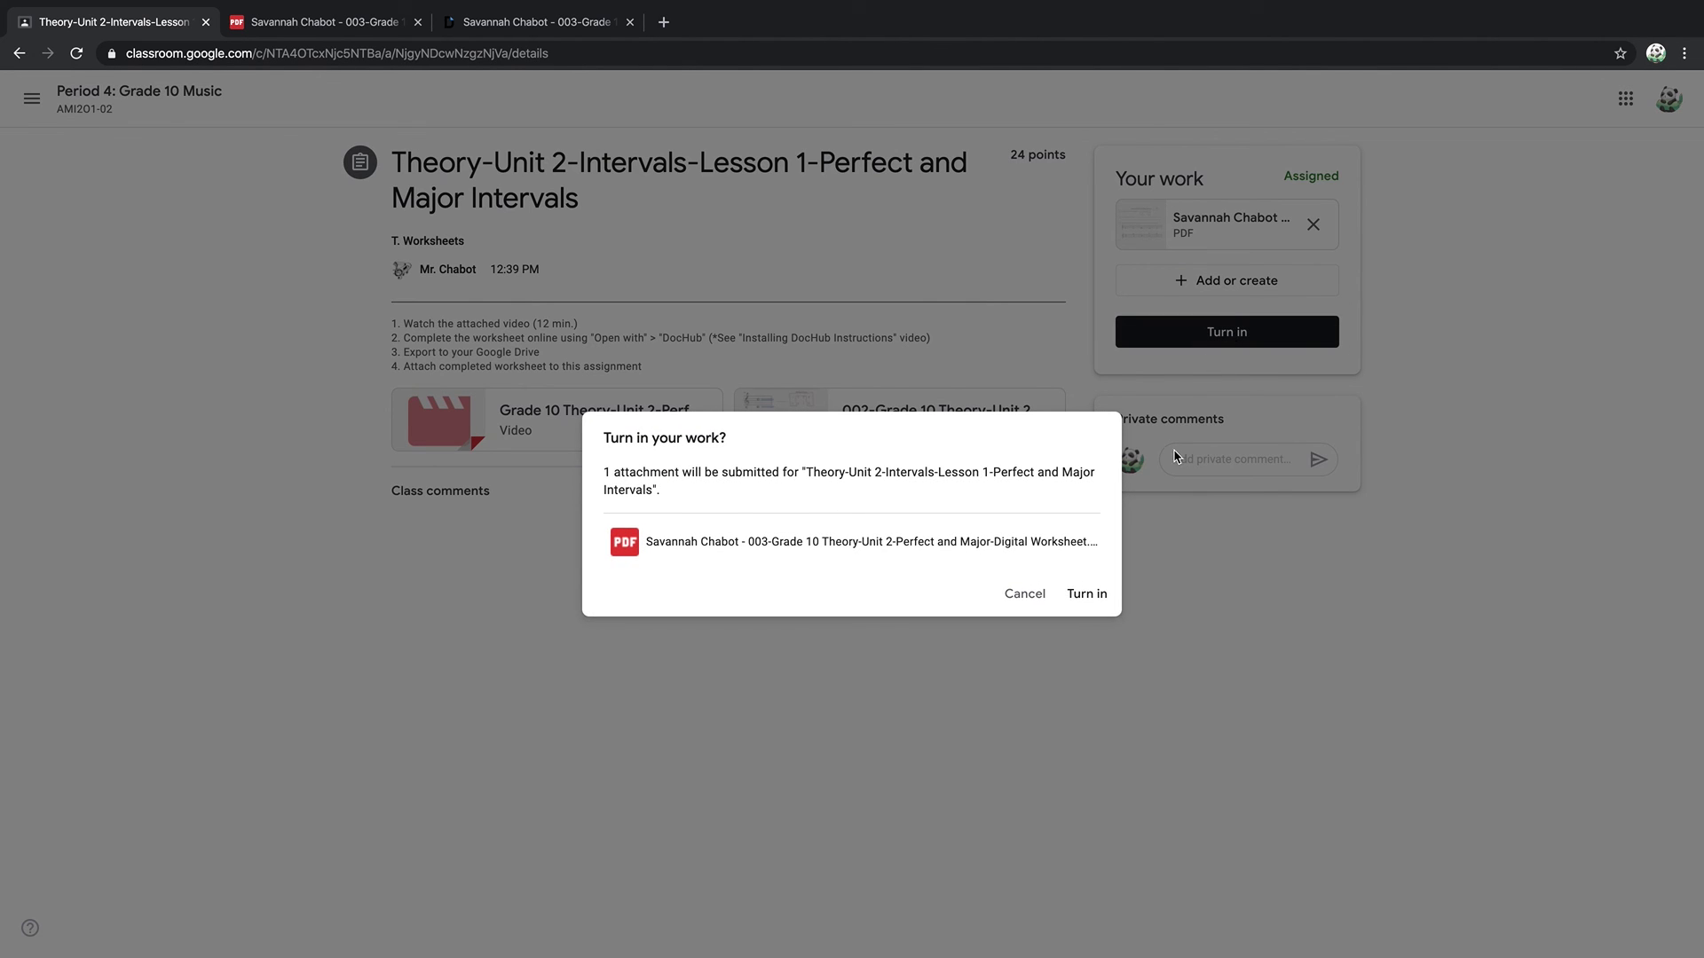
left_click(1084, 597)
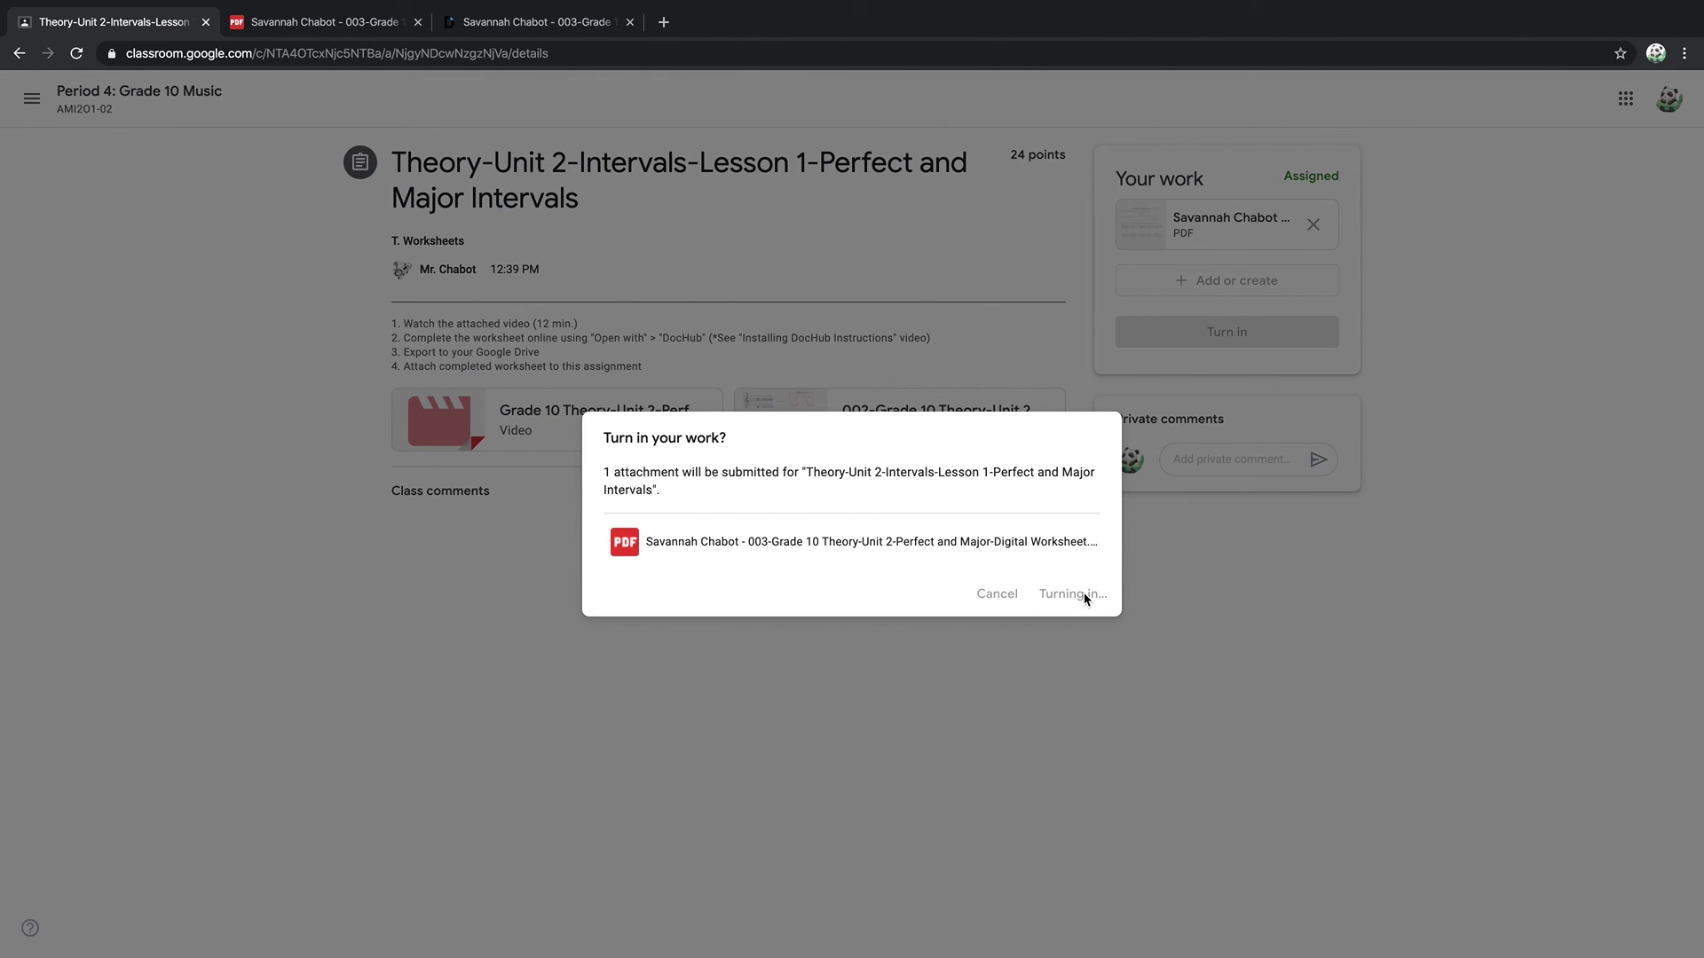